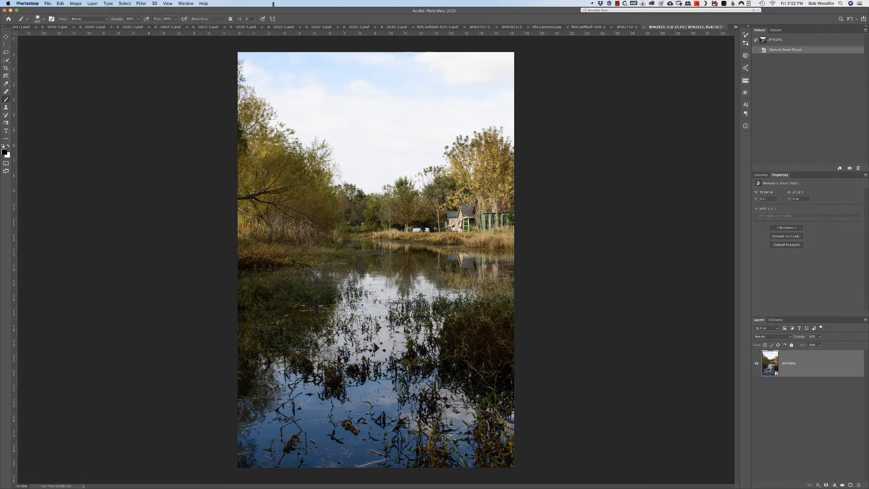
Step: Bring up the list of the landscape photo's colour channels
click(185, 4)
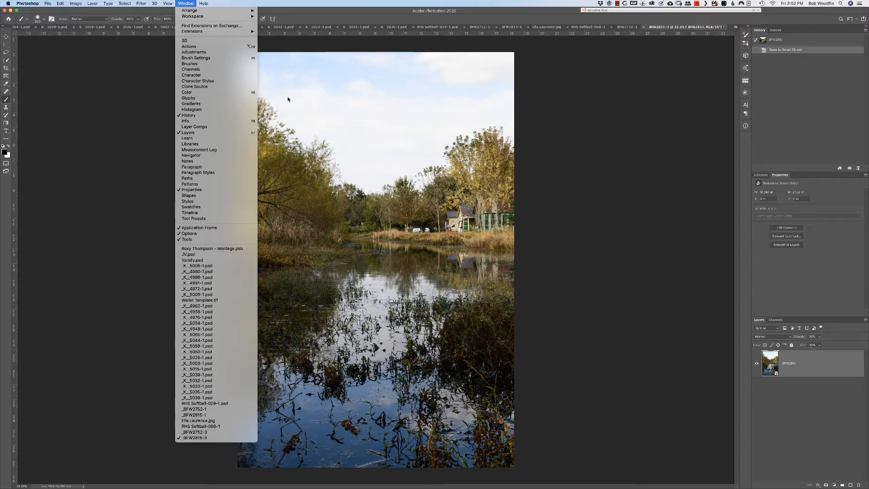
click(385, 117)
click(775, 319)
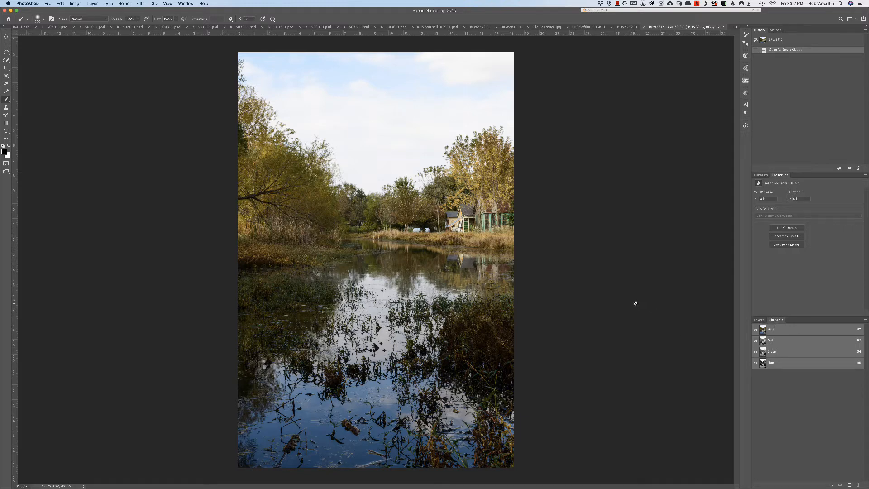
Step: Examine the Blue, Red and Green channels individually in grayscale, then restore the full-colour composite view
click(755, 340)
click(754, 352)
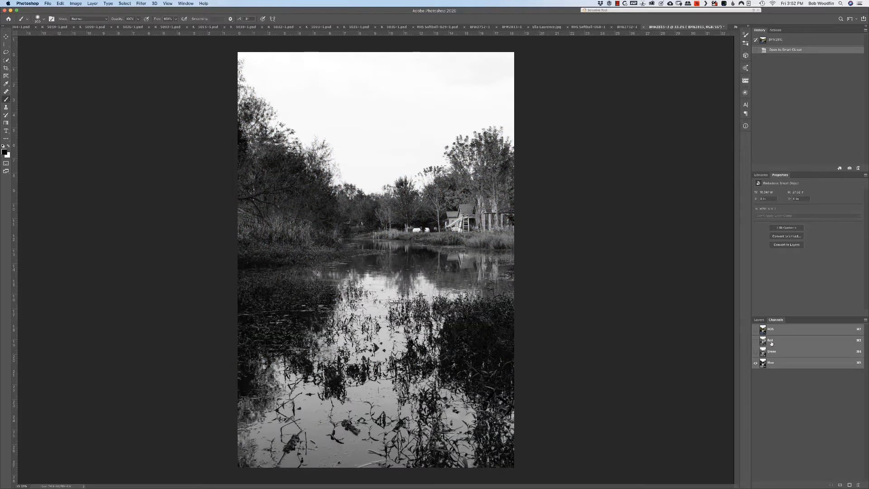
click(755, 340)
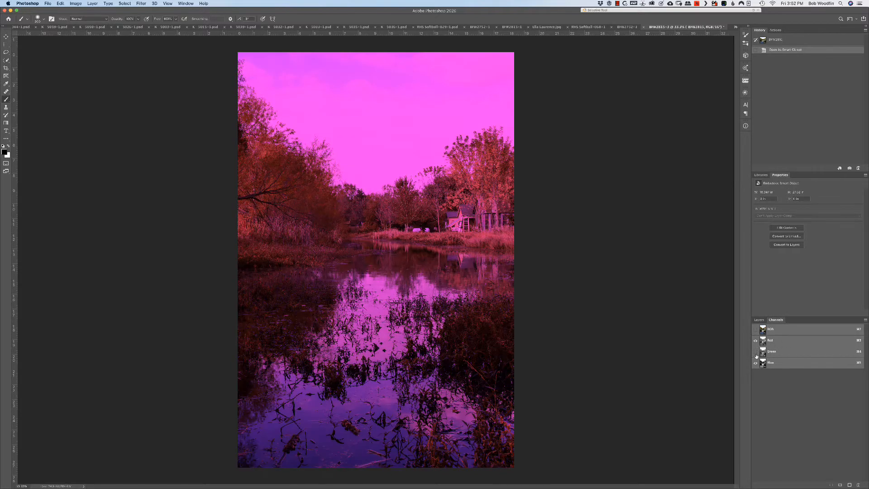
click(755, 363)
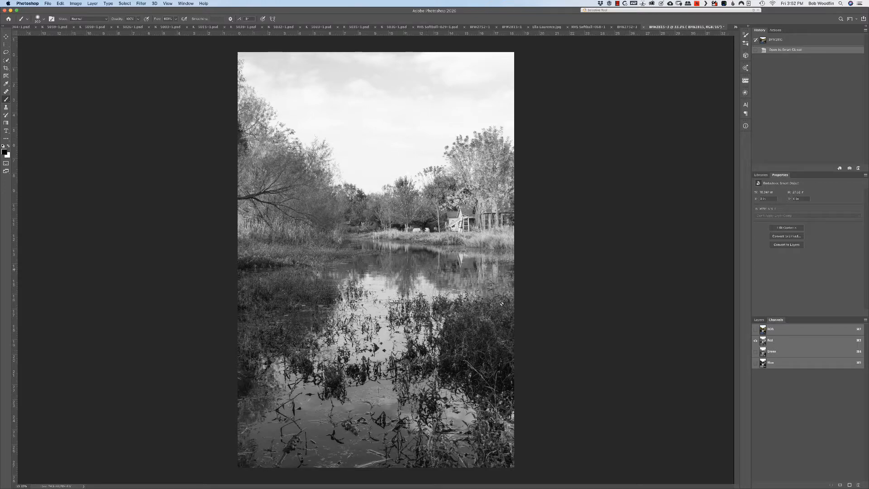
click(754, 351)
click(755, 340)
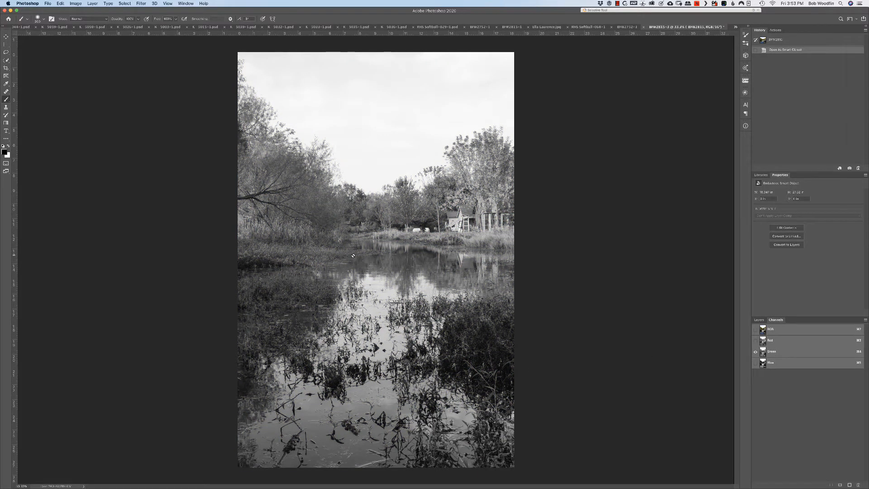
click(754, 362)
click(755, 351)
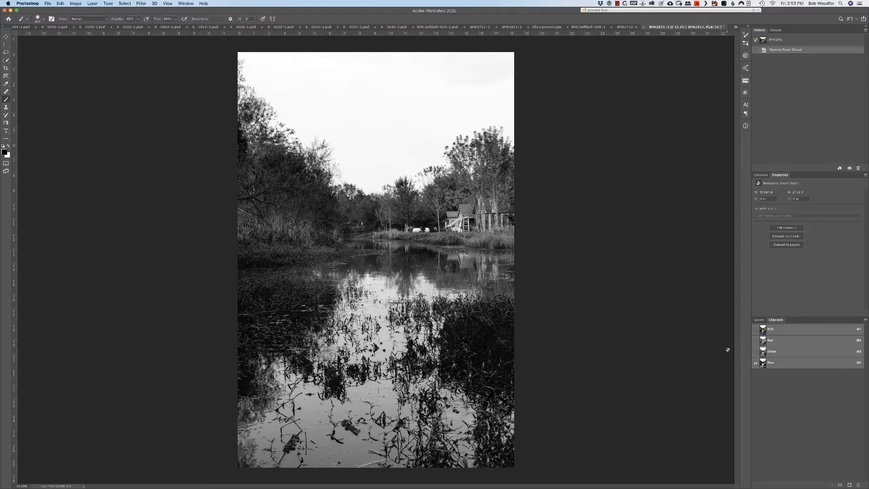
click(755, 329)
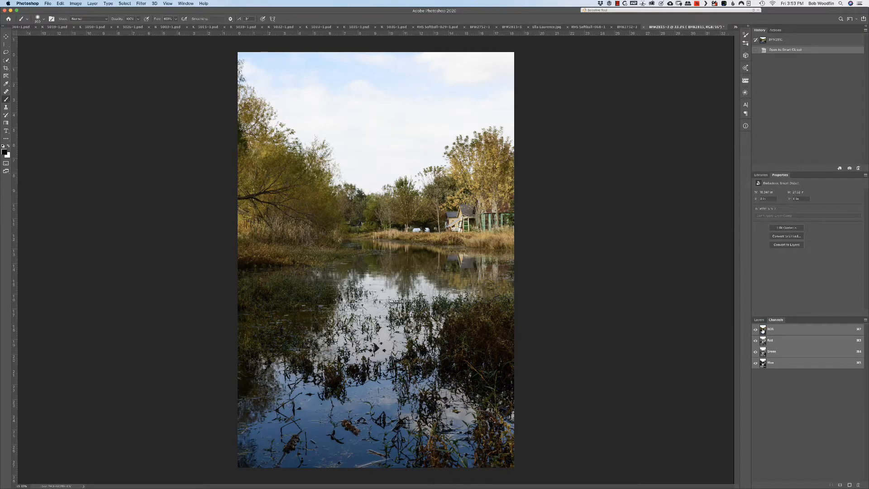
Step: Load the RGB composite as a selection, intersect it with the Blue channel and save the result as a new alpha channel
super+click(763, 330)
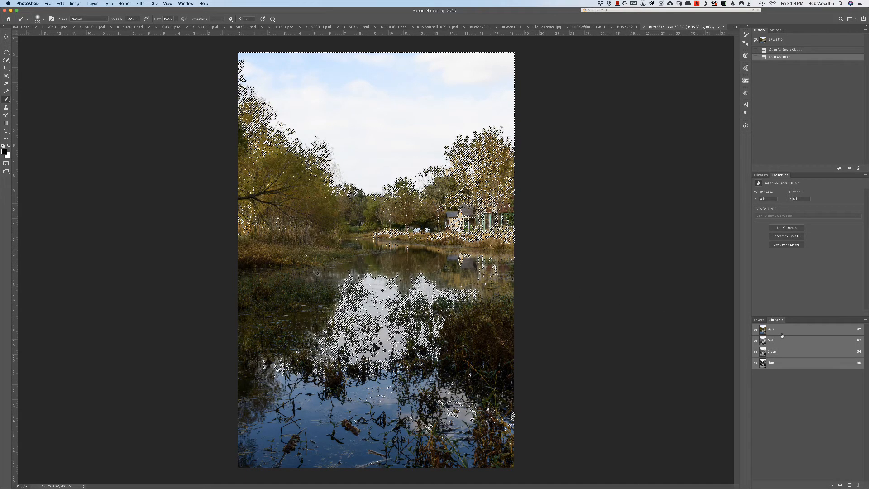
click(783, 364)
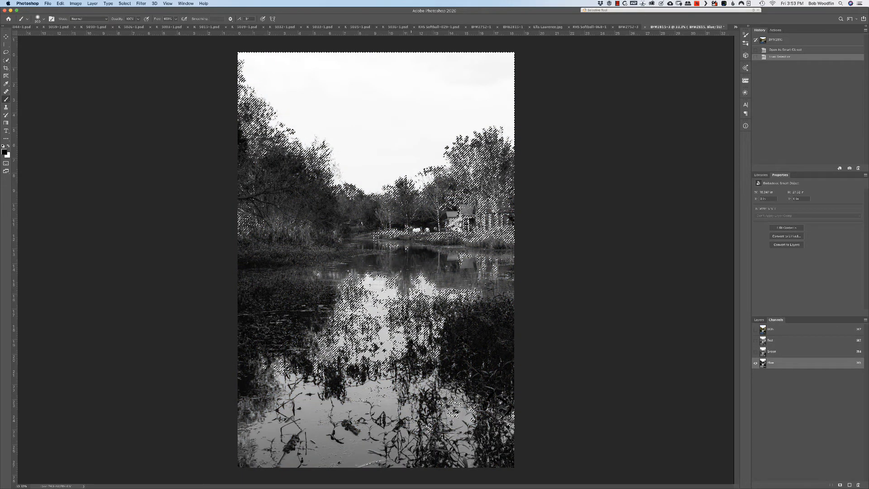
super+click(764, 365)
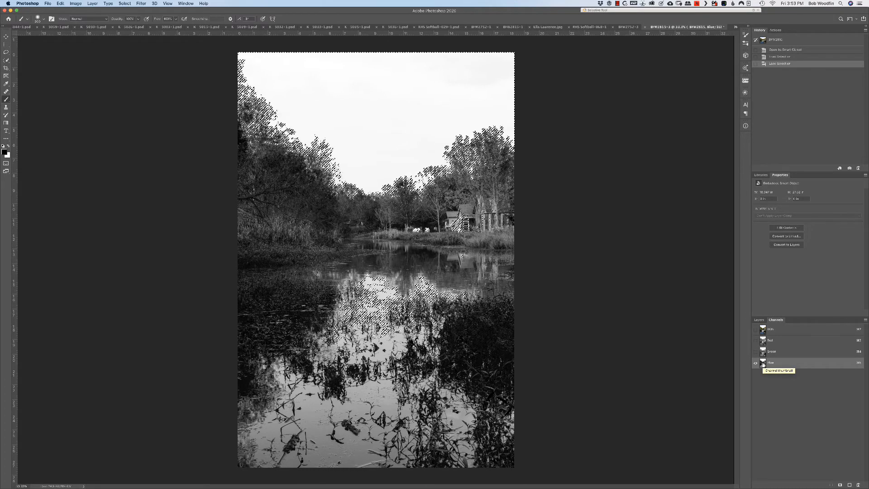
click(840, 485)
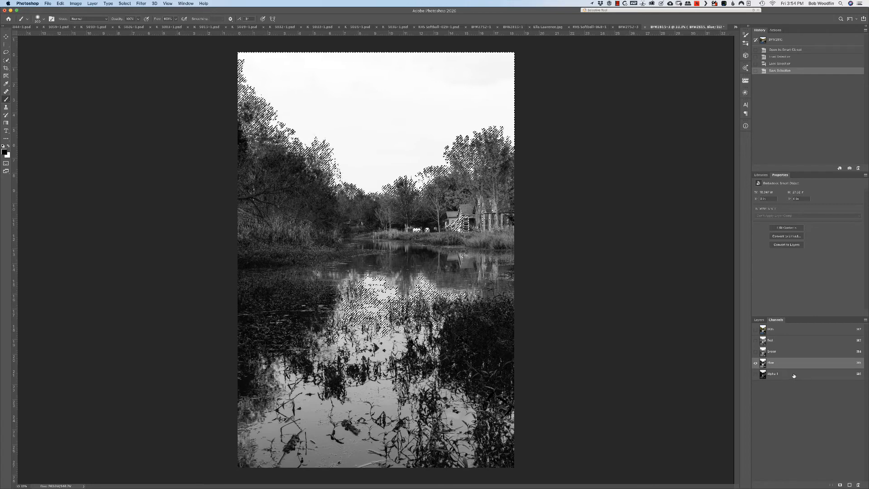
Step: Clear the selection and compare the new alpha channel with the Blue channel, leaving only the alpha channel visible
click(755, 374)
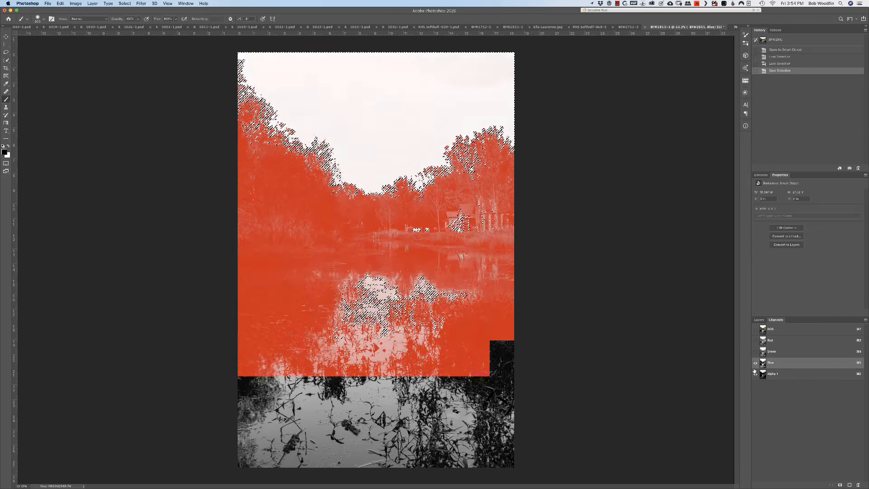
click(754, 362)
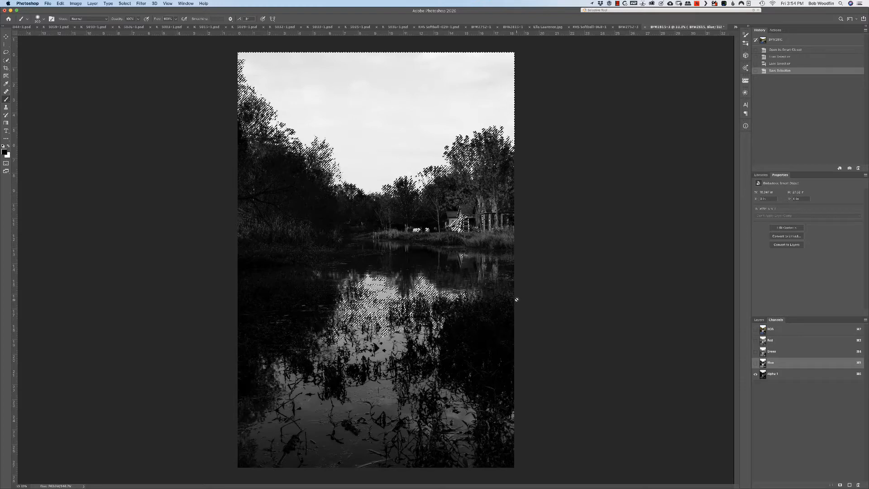
key(super+d)
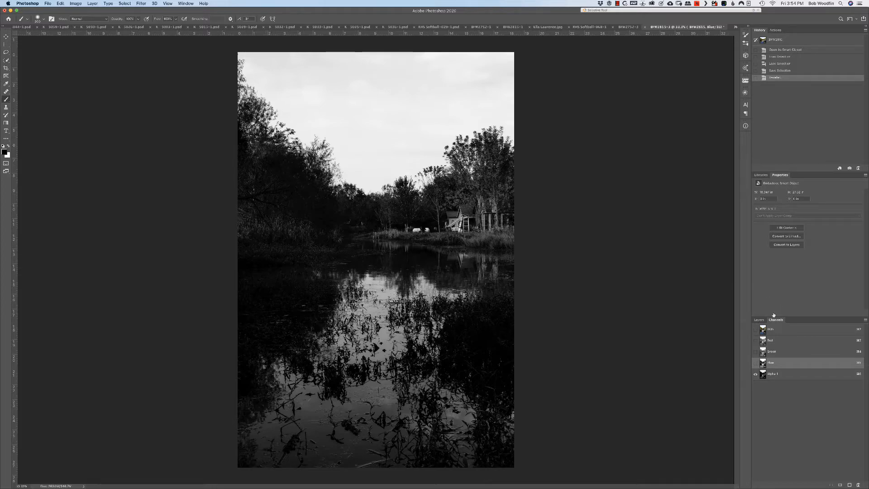
click(756, 363)
click(755, 374)
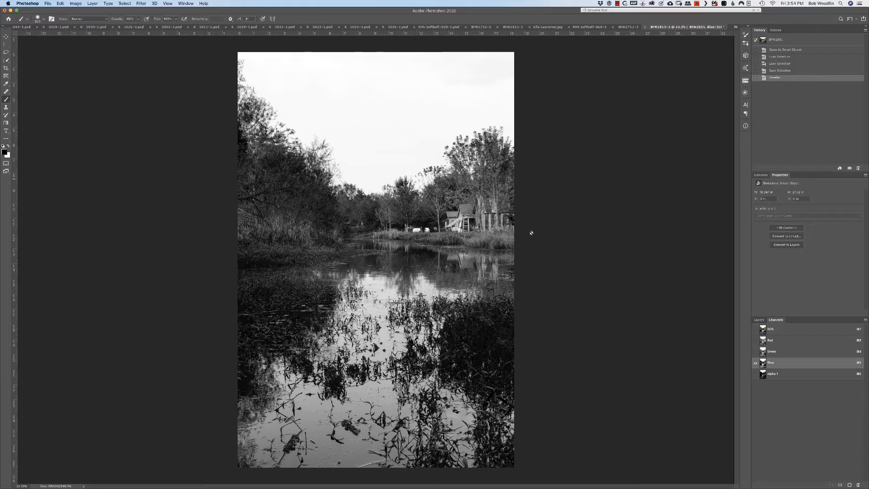
click(755, 374)
click(755, 362)
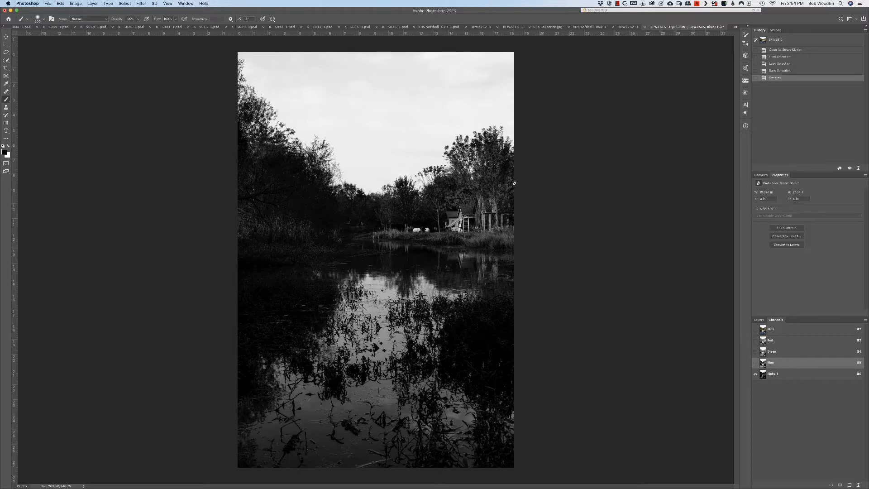
Step: Rename the Alpha 1 channel as Lights 1
click(765, 376)
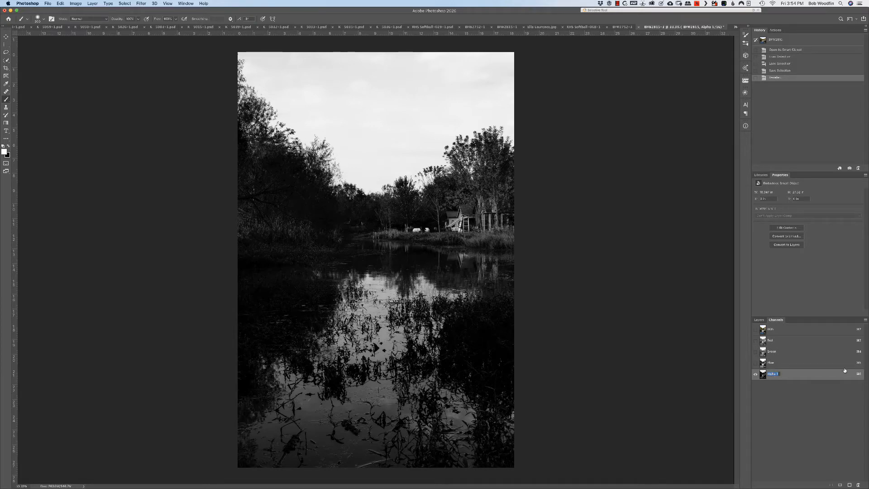
text(Lu)
key(Return)
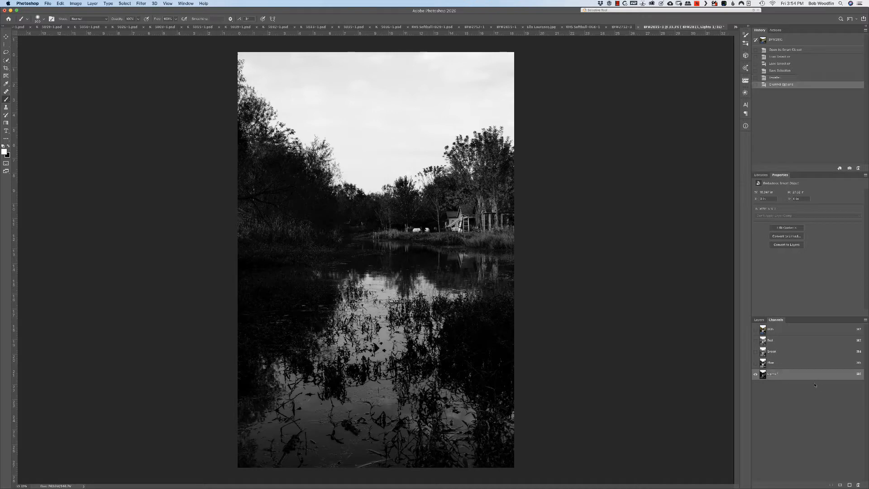
Step: Load the Lights 1 channel as a selection, intersect it with itself and save the result as a new alpha channel
super+click(764, 377)
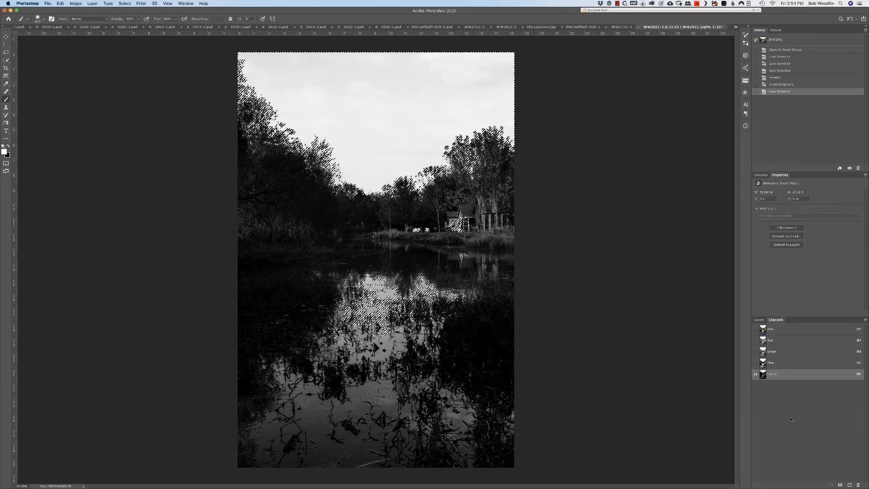
key(super+z)
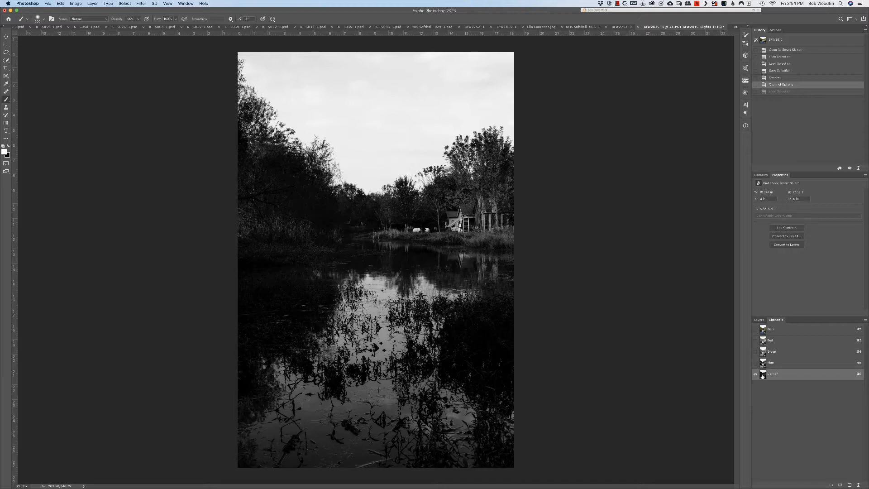
super+click(762, 375)
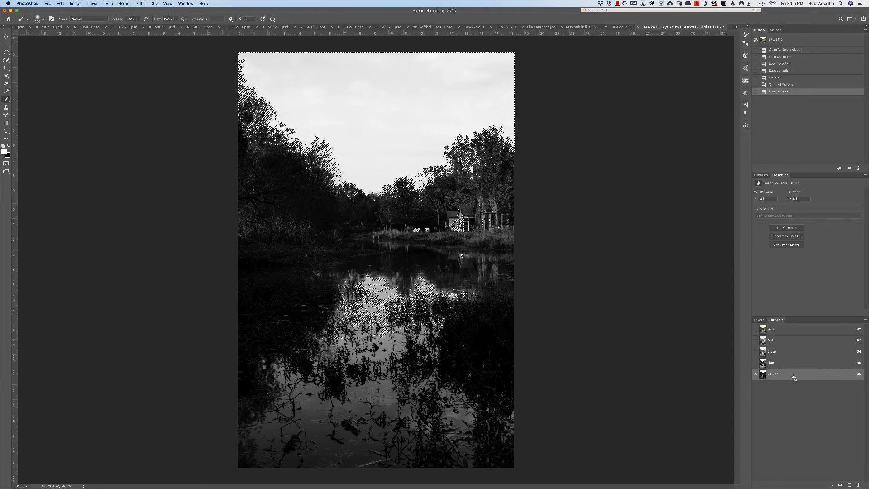
super+click(764, 376)
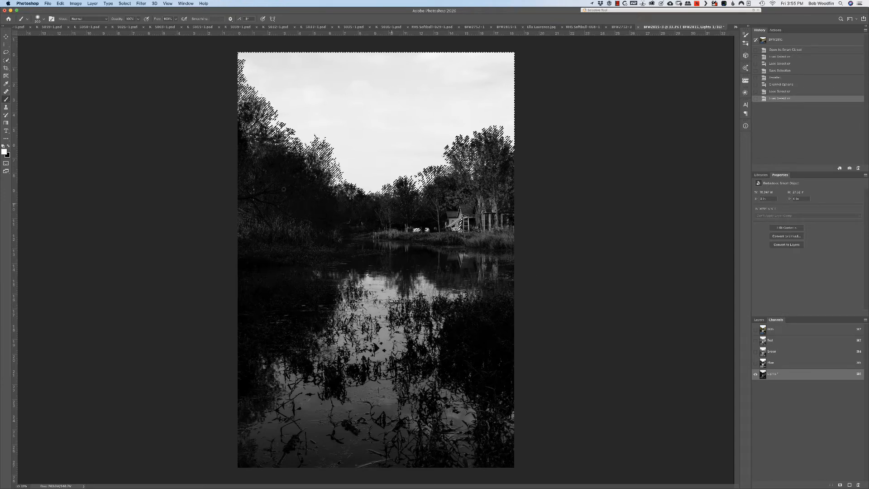
click(840, 485)
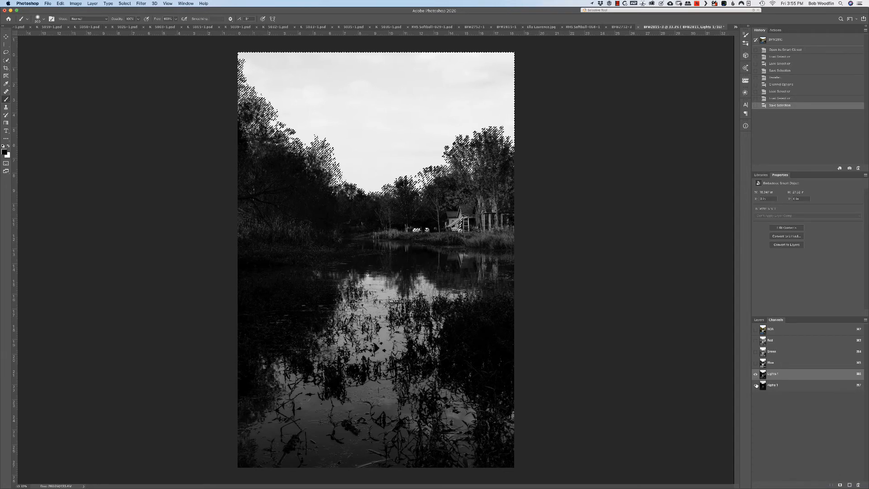
Step: Display only the alpha channel made from Lights 1 and clear the active selection
click(755, 385)
click(755, 374)
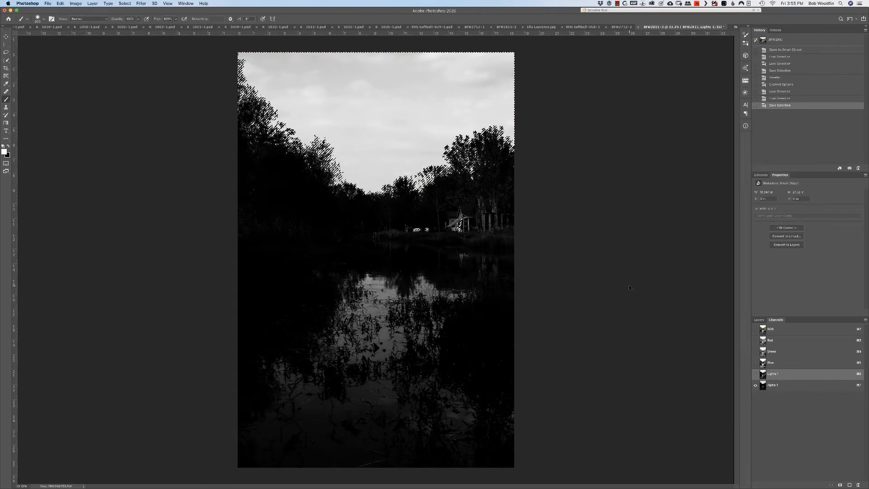
key(super+d)
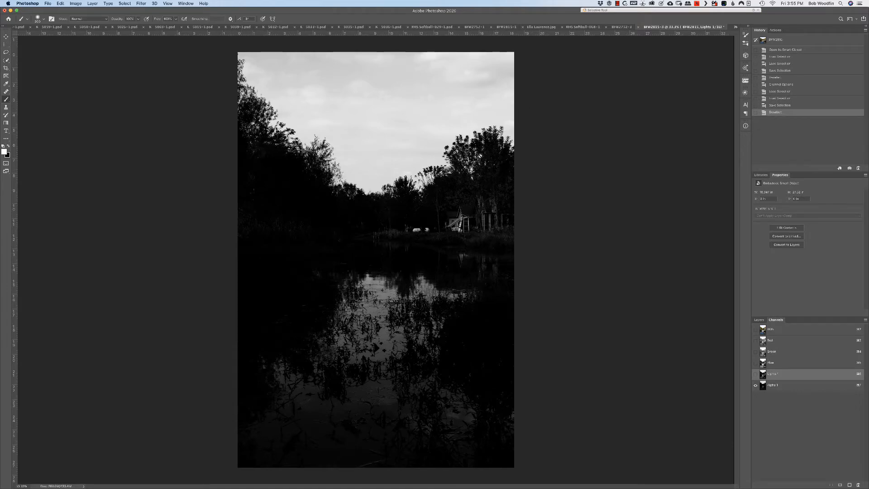
Step: Examine the contrast between trees and sky along the whole tree line in the new alpha channel
key(z)
drag(465, 149, 553, 192)
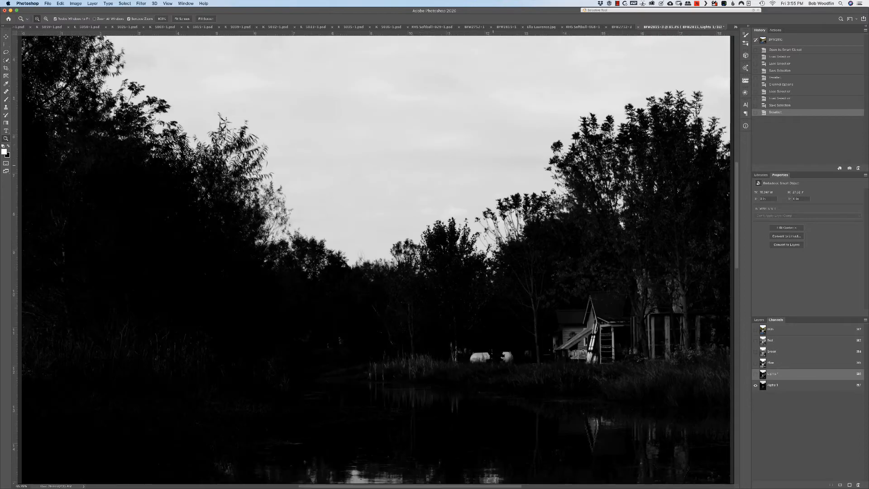
drag(649, 184, 530, 186)
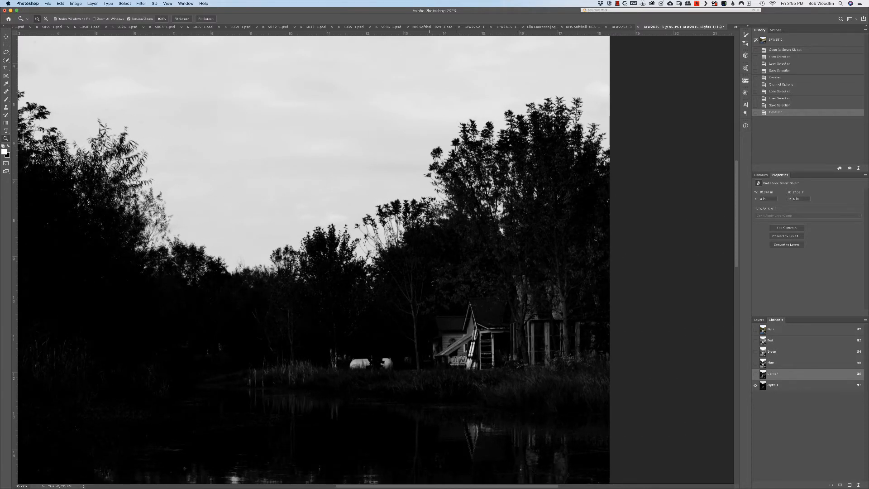
drag(269, 265, 555, 279)
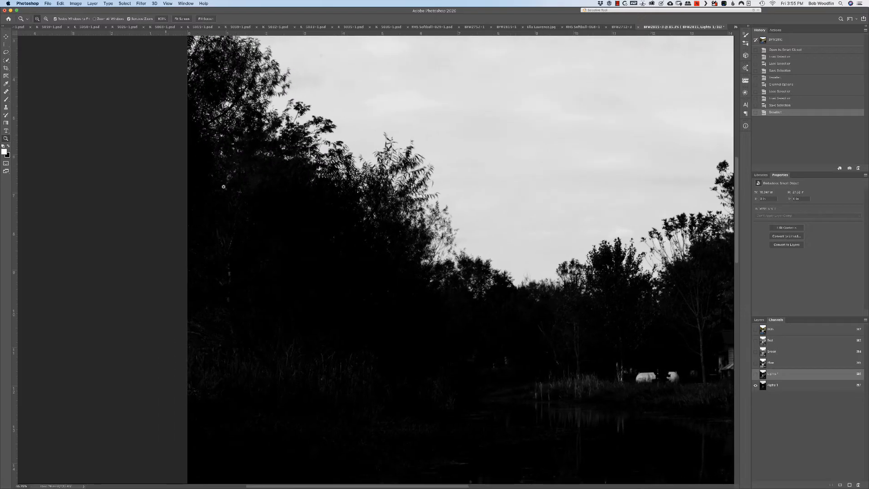
drag(578, 245, 418, 220)
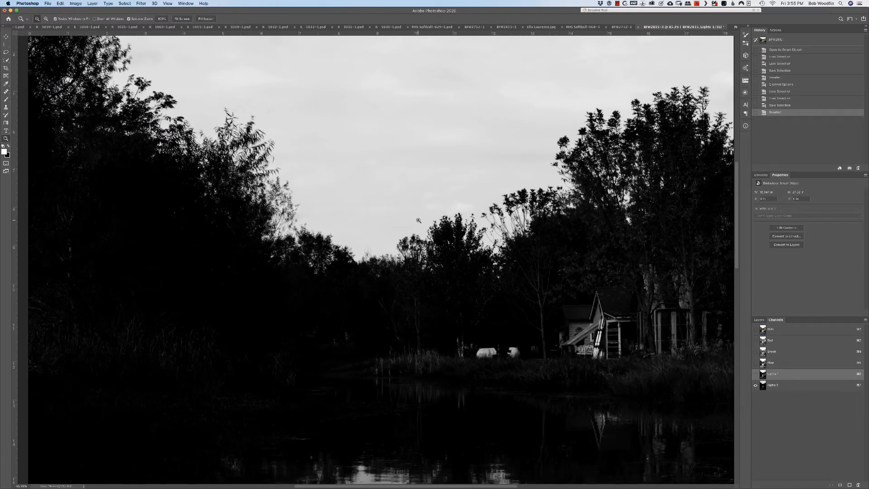
key(super+minus)
key(super+minus)
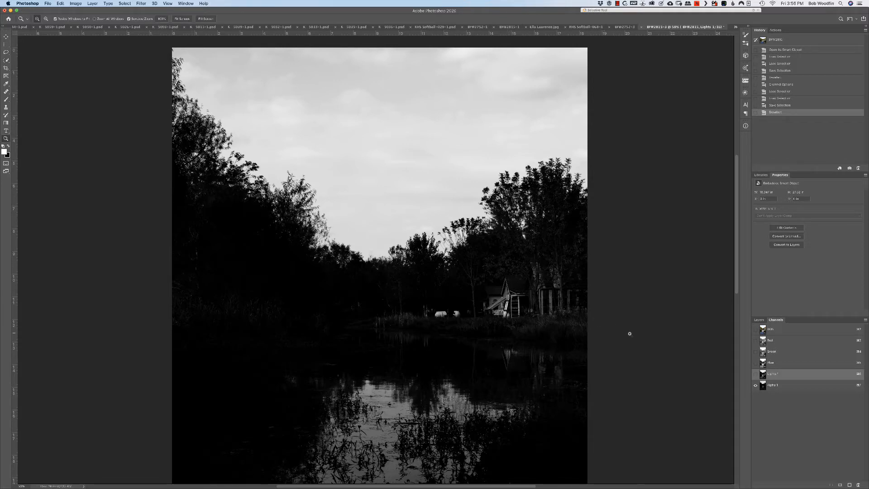
Step: Rename the alpha channel below Lights 1 as Lights 2 and return to the Brush tool
click(784, 386)
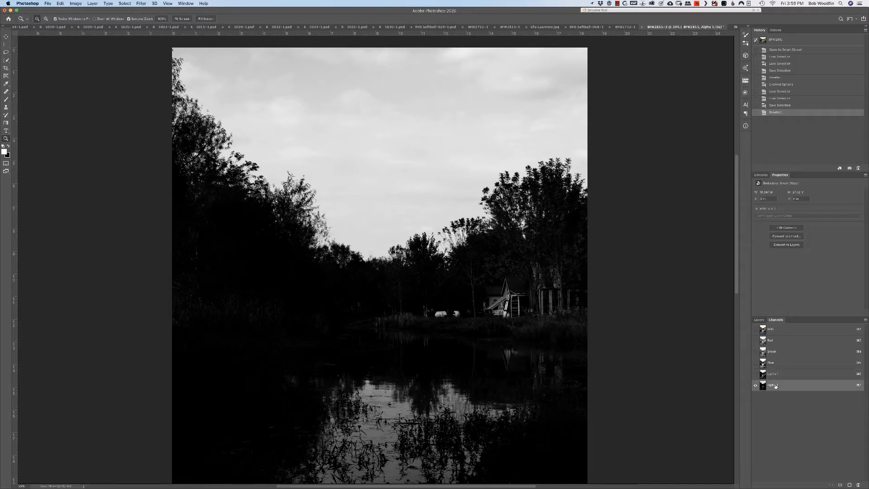
text(Lights 2)
key(Return)
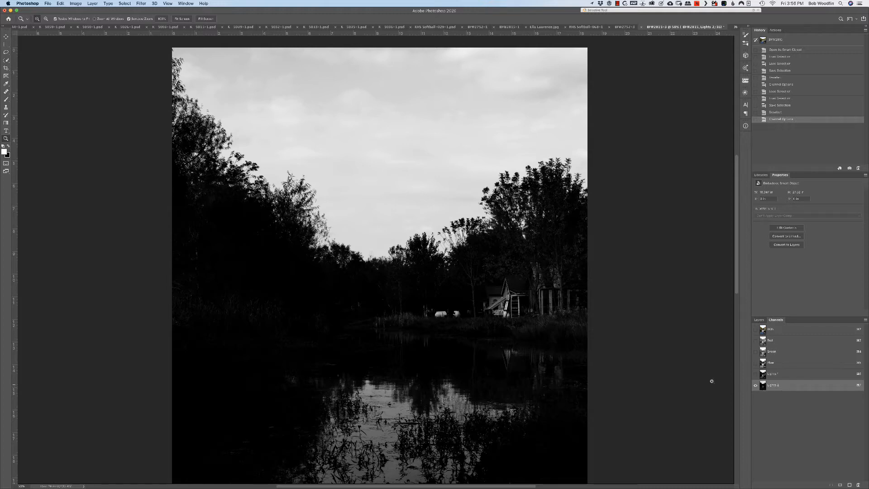
alt+click(647, 359)
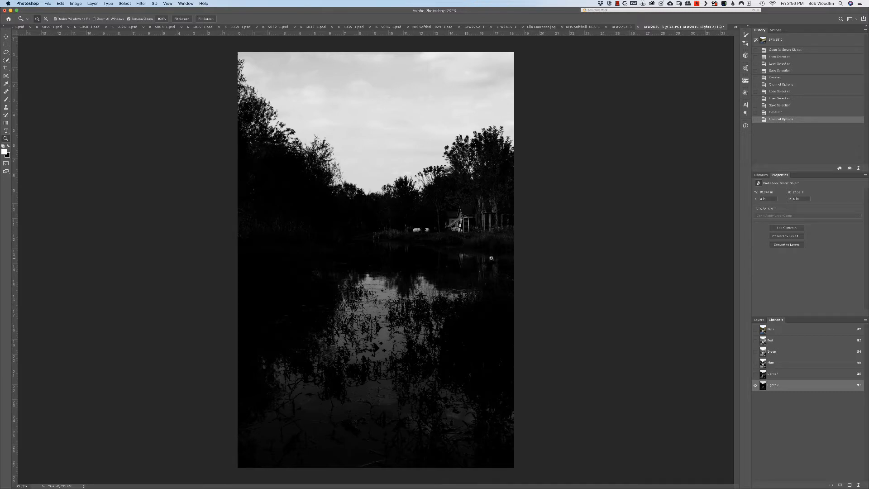
key(b)
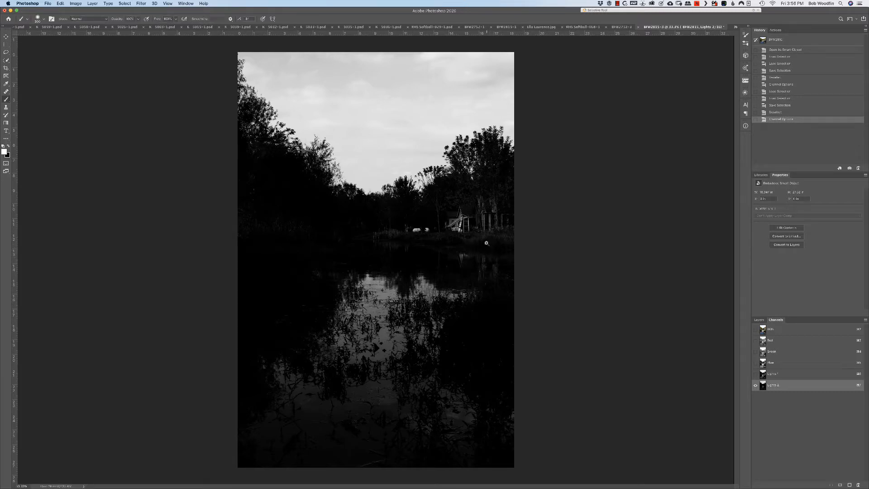
Step: Paint black over the house, water and foreground in the Lights 2 channel with a large brush
key(bracketright)
key(bracketright)
key(bracketright)
key(bracketright)
key(1)
key(0)
click(9, 145)
mouse_move(410, 297)
mouse_down()
mouse_move(360, 285)
mouse_move(382, 349)
mouse_move(487, 409)
mouse_move(508, 441)
mouse_move(493, 458)
mouse_move(300, 457)
mouse_move(433, 424)
mouse_move(407, 349)
mouse_move(295, 333)
mouse_move(431, 283)
mouse_up()
mouse_move(498, 213)
mouse_down()
mouse_move(386, 231)
mouse_move(277, 210)
mouse_move(278, 186)
mouse_move(297, 246)
mouse_move(528, 260)
mouse_move(358, 320)
mouse_move(485, 295)
mouse_move(535, 233)
mouse_move(488, 249)
mouse_move(304, 277)
mouse_move(262, 191)
mouse_move(318, 320)
mouse_move(486, 394)
mouse_up()
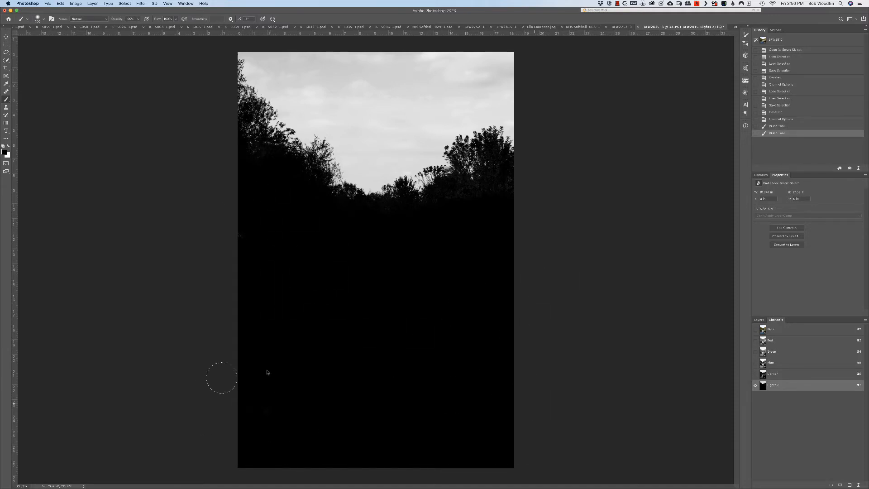
drag(267, 372, 407, 334)
Step: Enlarge the brush, paint the remaining land along the side of Lights 2 black, and reduce the brush size again
key(bracketright)
key(bracketright)
key(bracketright)
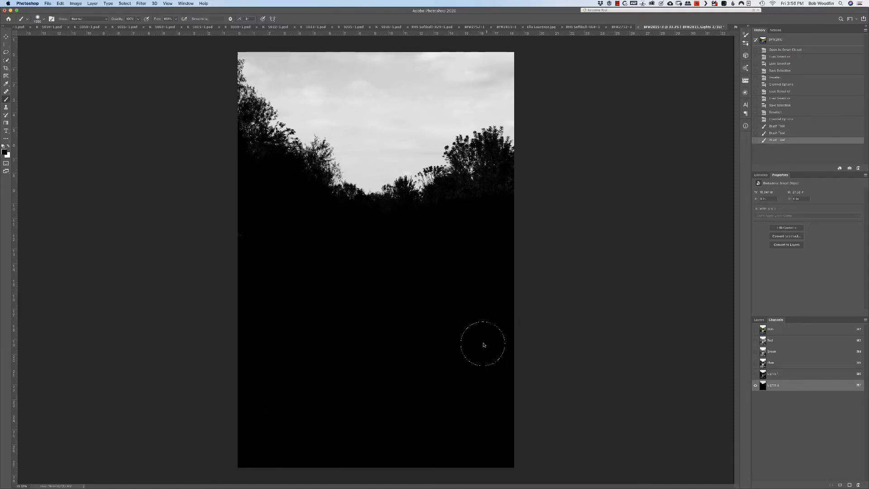
key(bracketright)
key(bracketright)
key(bracketright)
key(bracketright)
key(bracketright)
key(bracketright)
drag(541, 293, 558, 254)
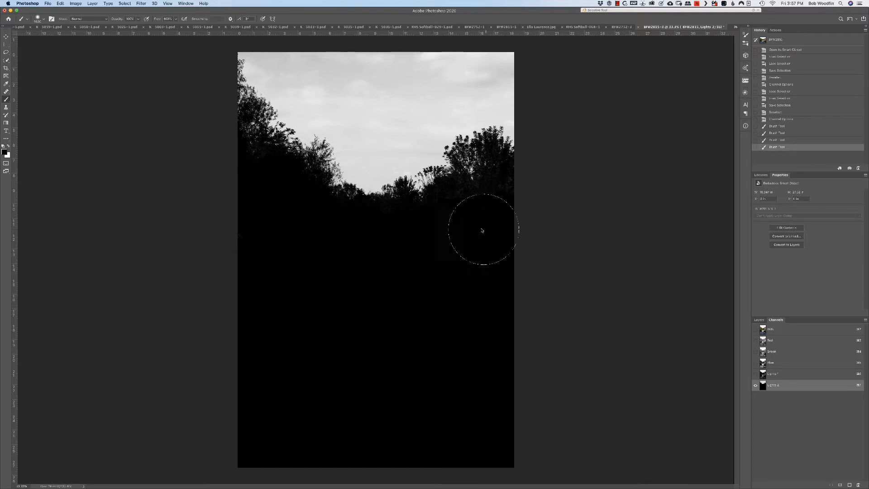
key(bracketleft)
key(bracketleft)
key(bracketleft)
key(bracketleft)
key(bracketleft)
key(bracketleft)
key(bracketleft)
key(bracketleft)
key(bracketleft)
key(bracketleft)
Step: Load the Lights 2 channel as a selection and display the full-colour composite without the Lights 2 overlay
super+click(762, 385)
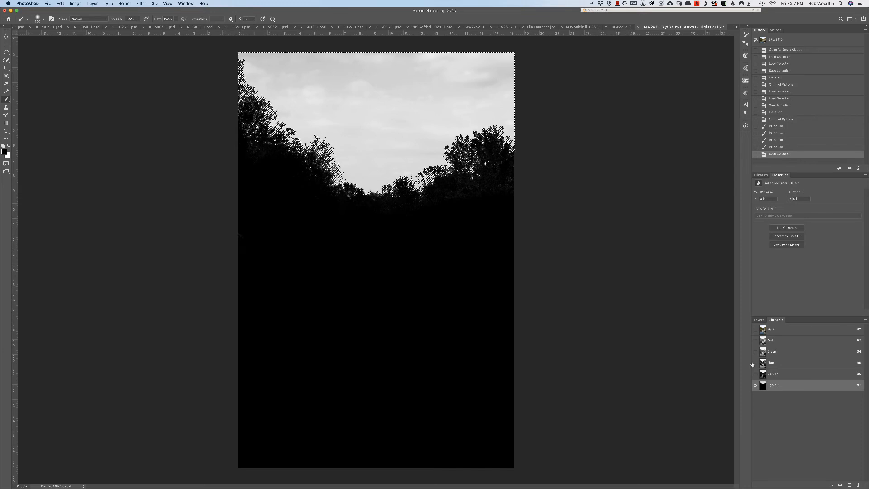
click(755, 329)
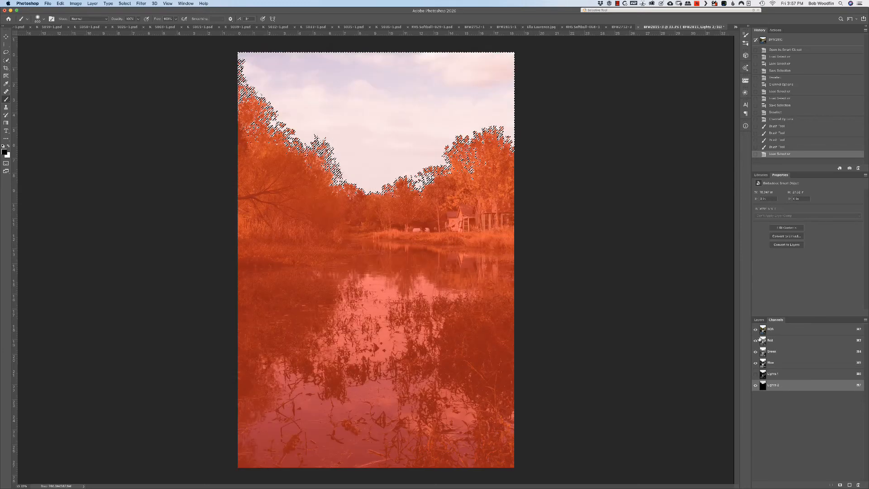
click(755, 385)
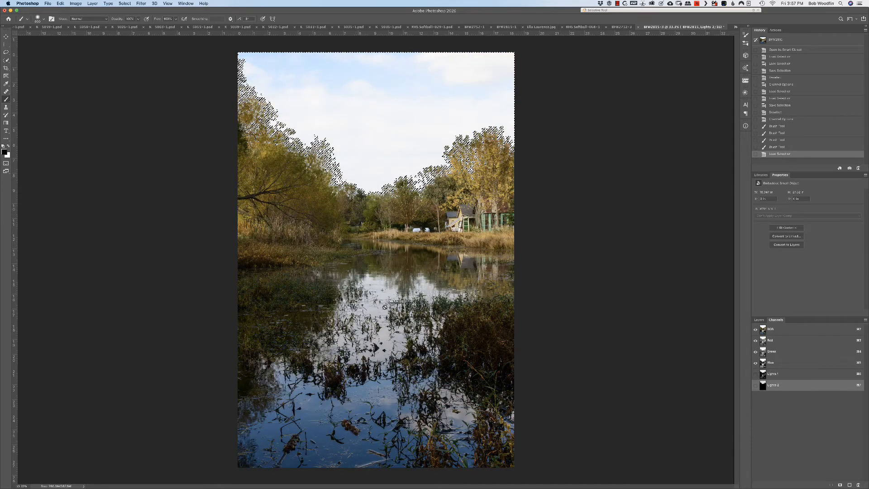
Step: Add a Curves adjustment layer masked by the sky selection and pull the curve's highlights down to darken the sky
click(759, 319)
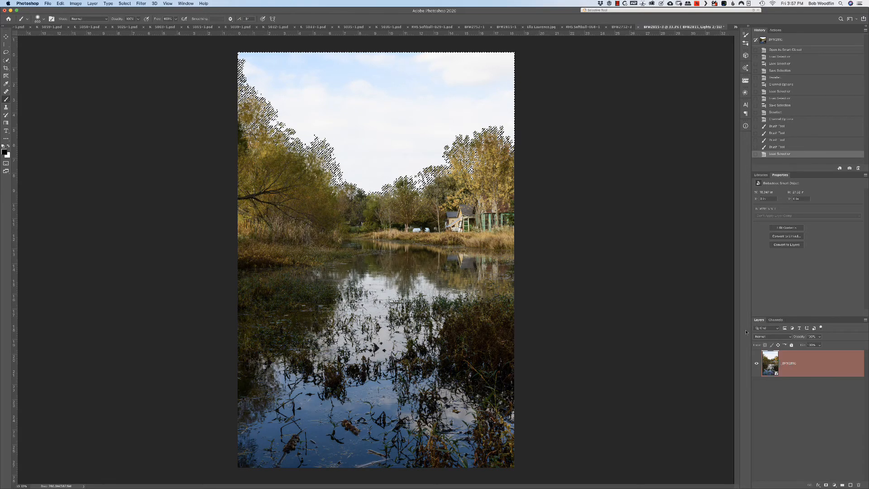
click(834, 485)
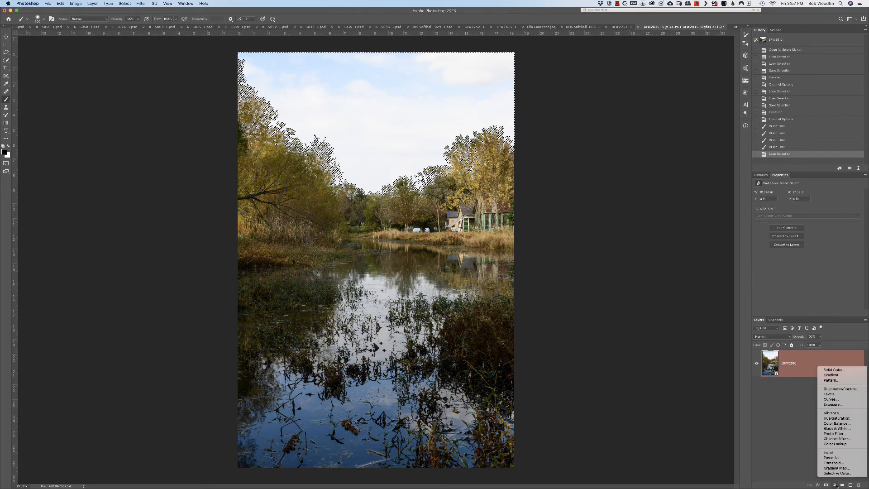
click(852, 399)
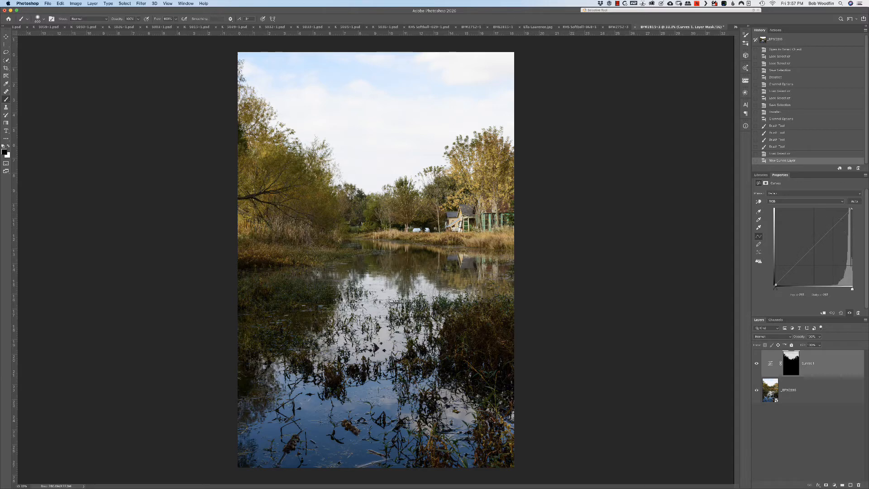
drag(838, 221, 842, 228)
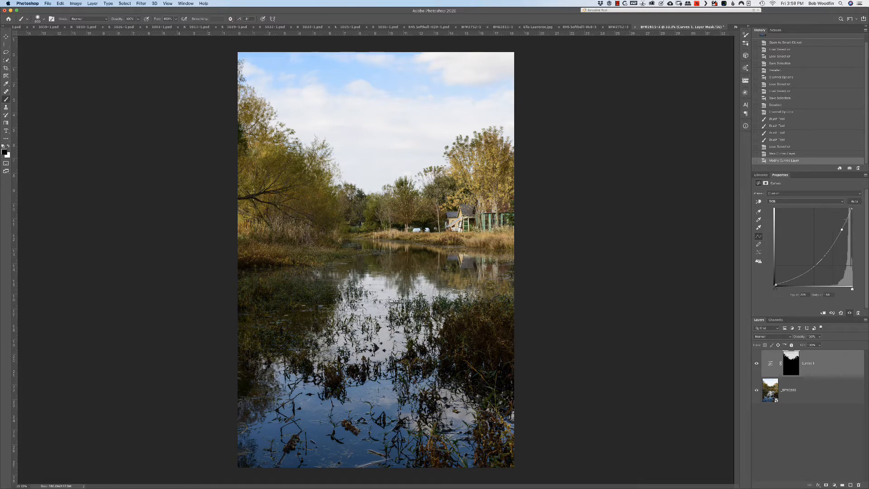
drag(846, 219, 844, 234)
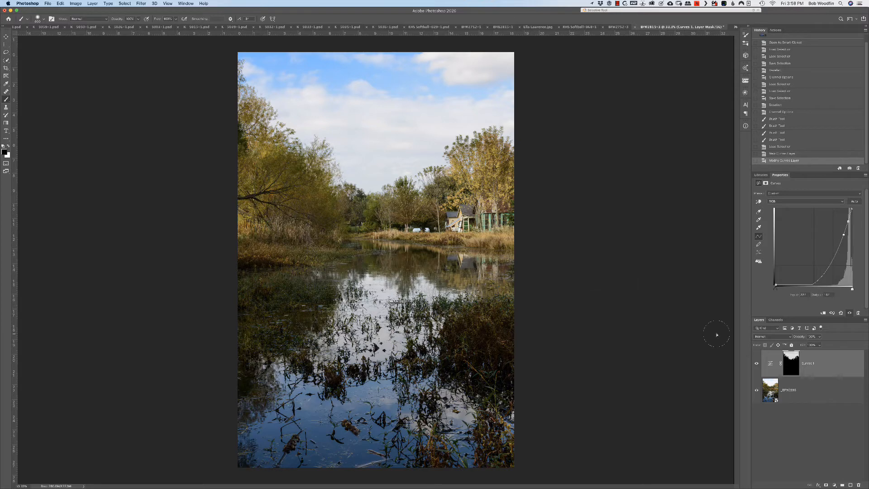
Step: Compare the sky with and without the Curves adjustment
click(757, 363)
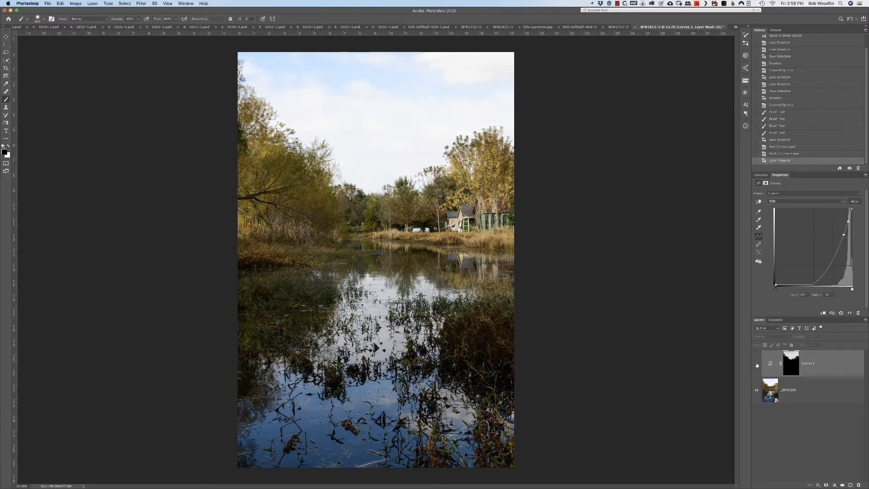
click(757, 364)
click(757, 364)
click(757, 365)
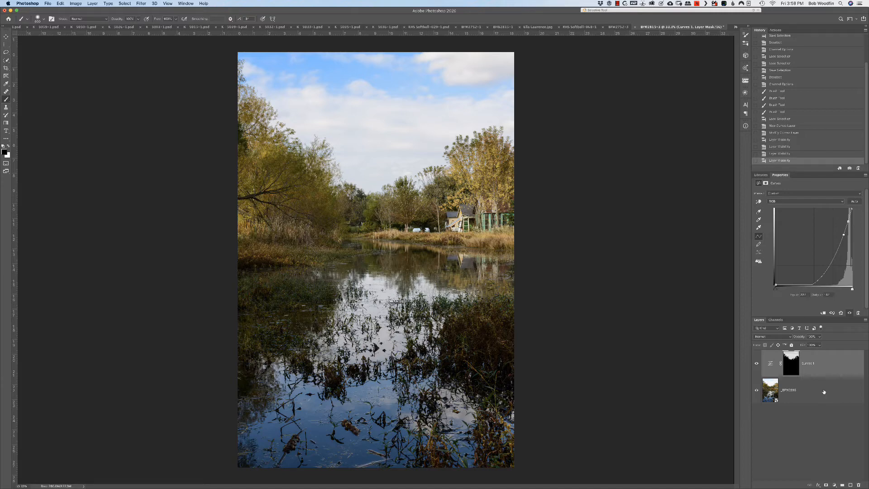
Step: Duplicate the photo layer, rasterize the copy and convert it to a Smart Object
click(811, 390)
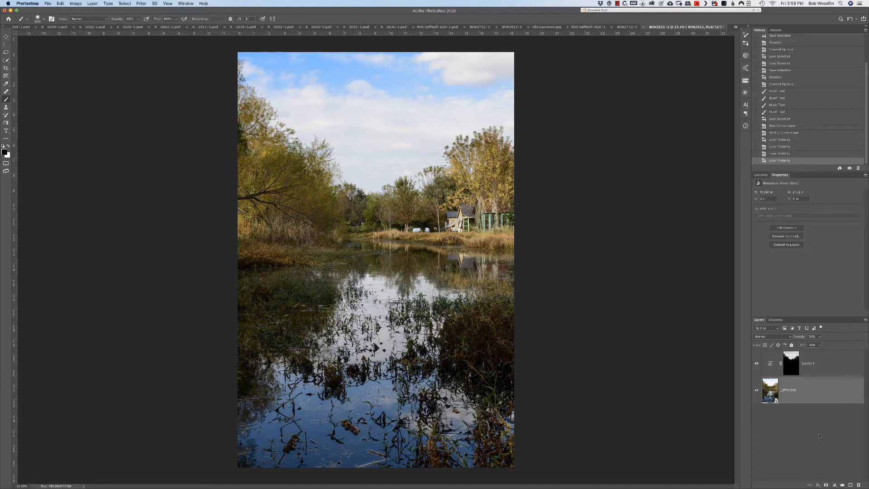
key(ctrl+j)
right_click(821, 390)
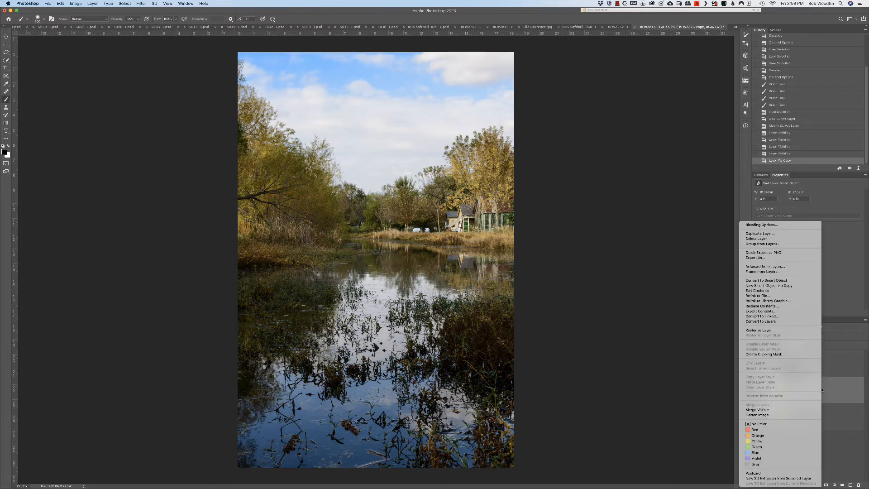
click(773, 331)
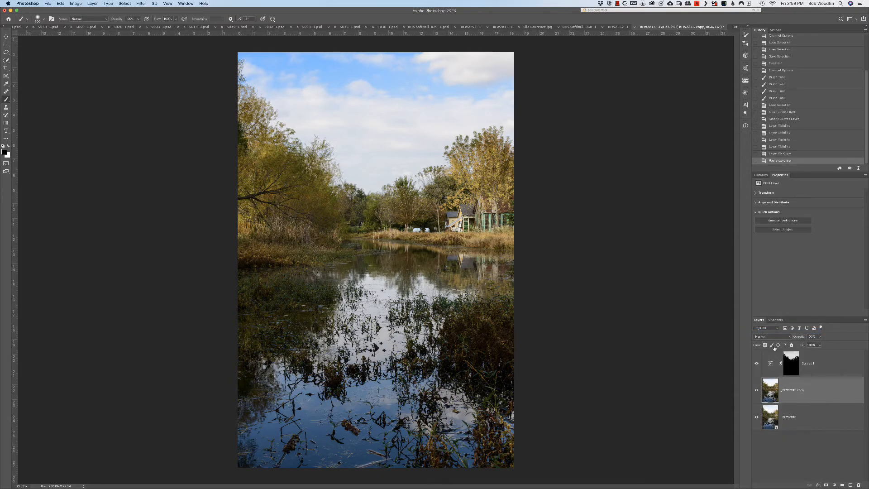
right_click(832, 393)
click(780, 307)
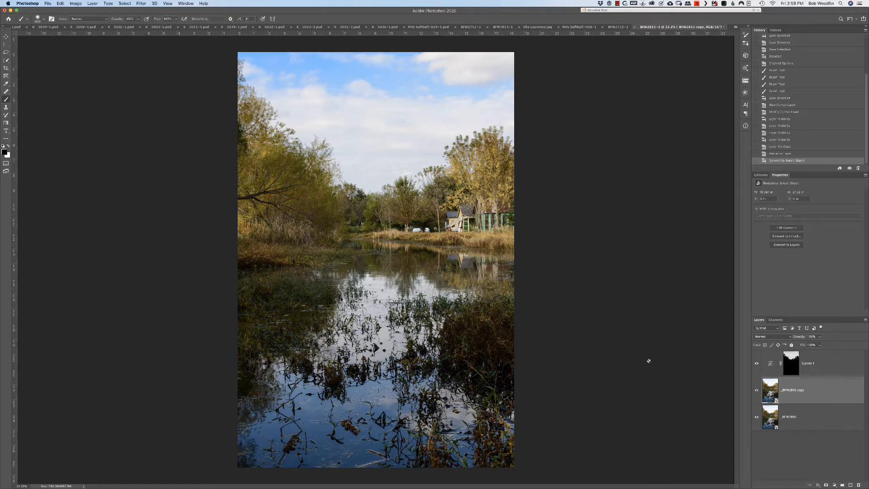
Step: Open the Luminar 4 filter on the copied layer and raise AI Sky Enhancer to about 70 and AI Accent moderately
click(140, 3)
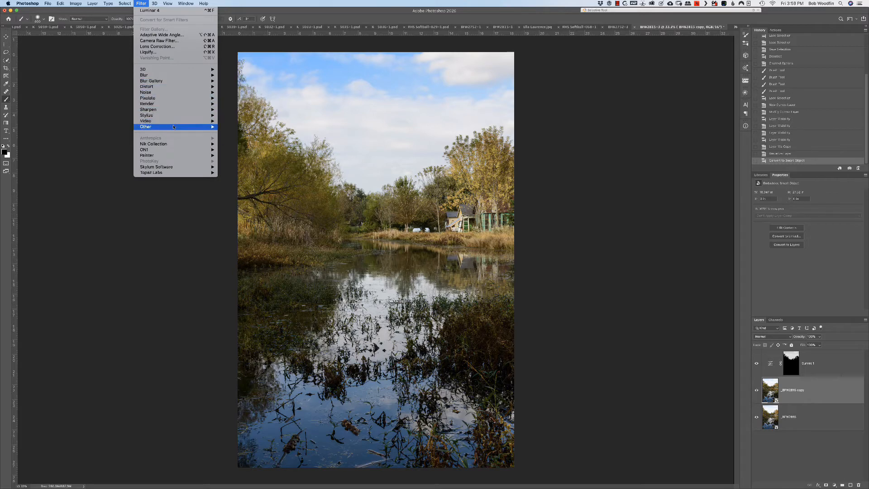
mouse_move(169, 82)
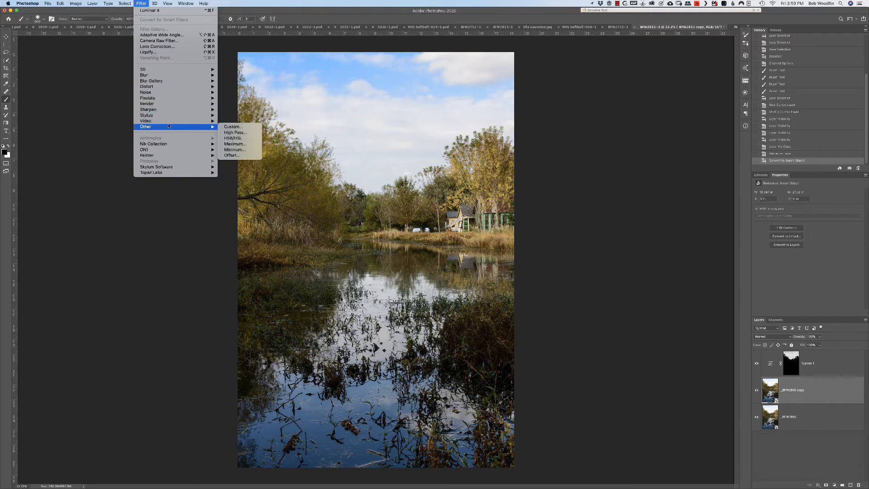
mouse_move(199, 167)
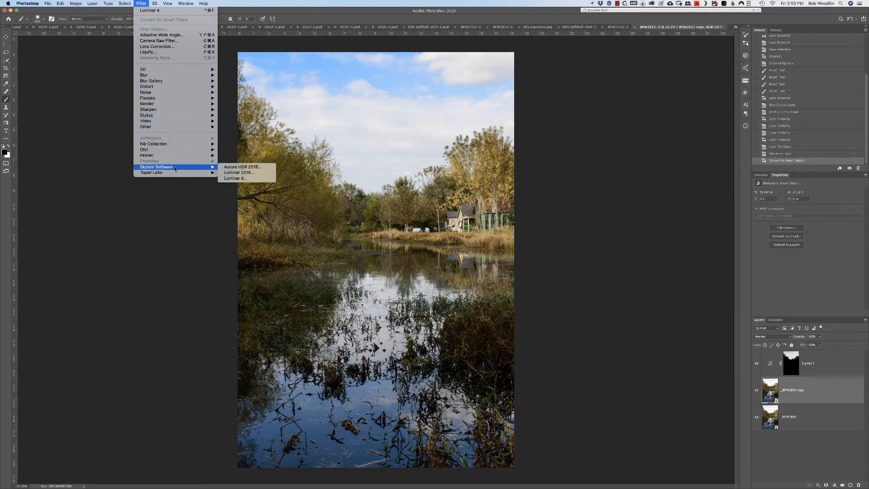
click(244, 178)
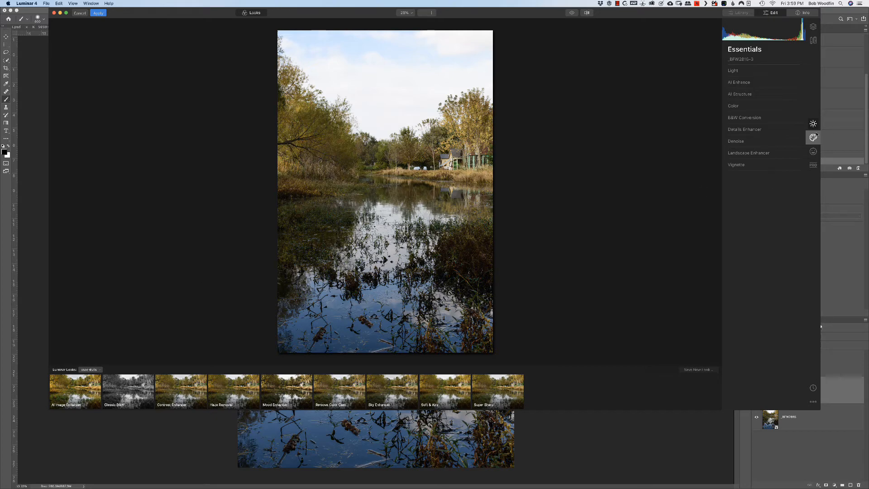
click(751, 96)
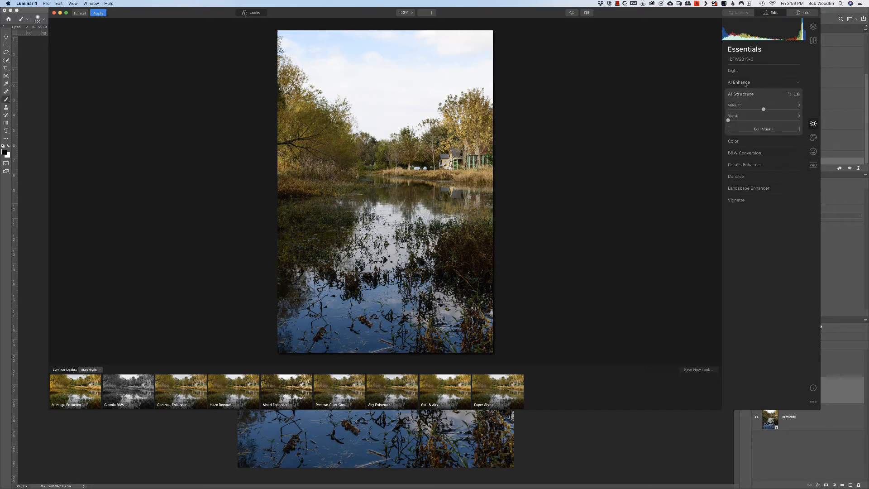
click(744, 82)
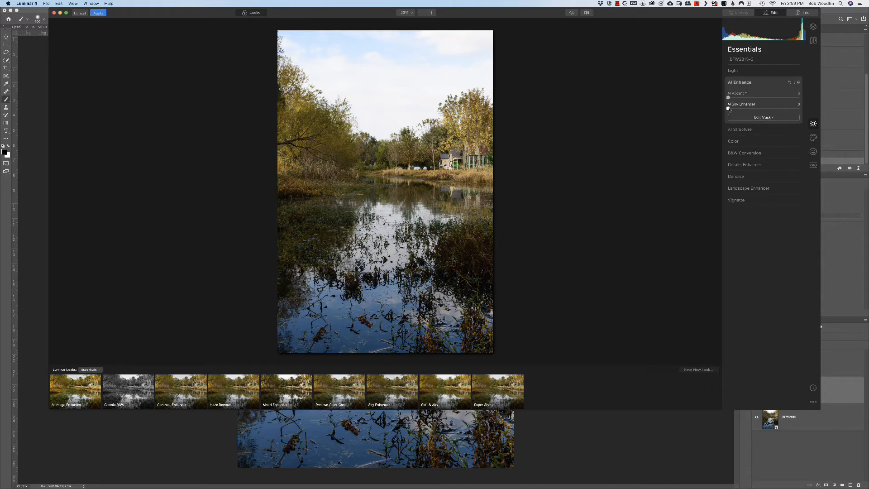
drag(729, 109, 779, 110)
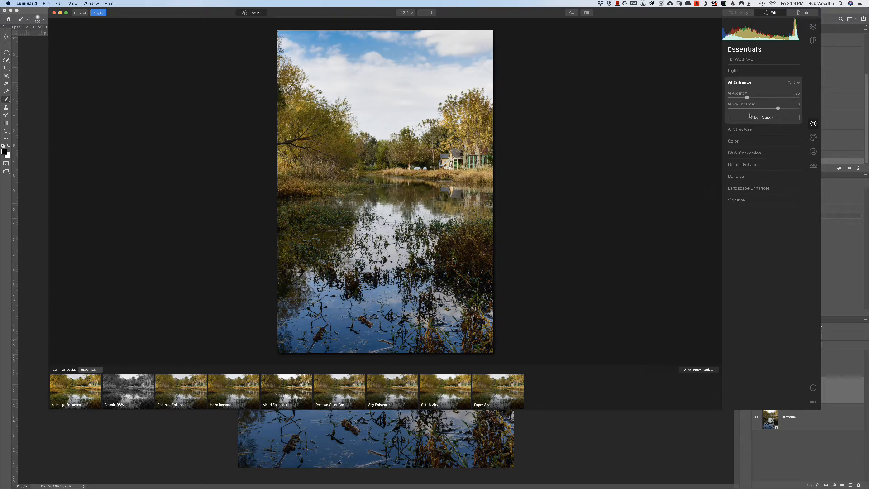
Step: Raise the AI Structure Amount and Boost to strengthen detail, and apply the Luminar edits to the layer
click(764, 130)
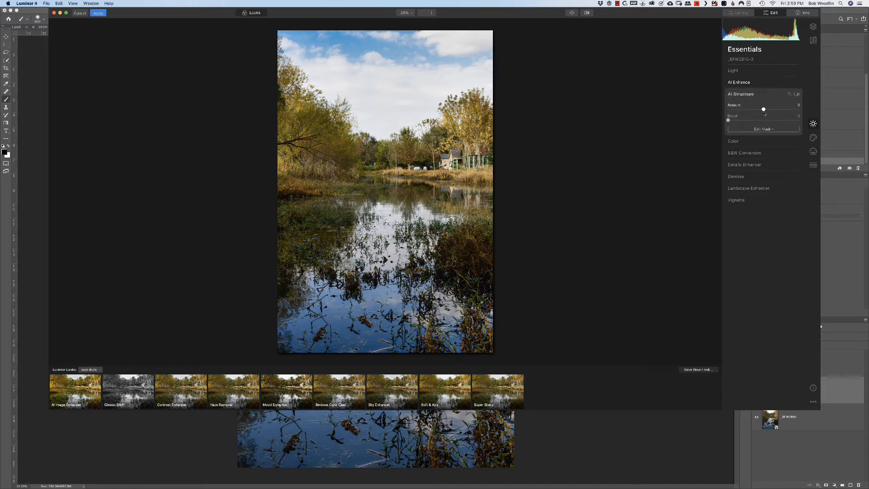
drag(764, 110, 785, 110)
drag(728, 120, 755, 120)
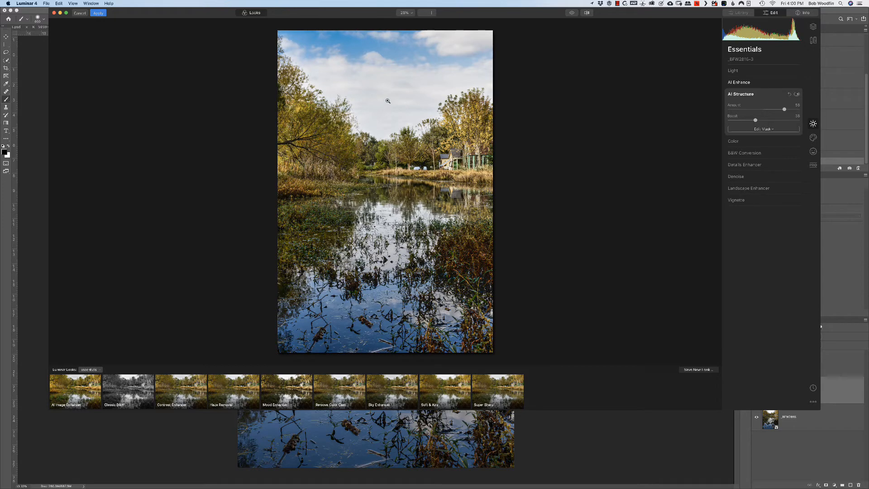
click(98, 14)
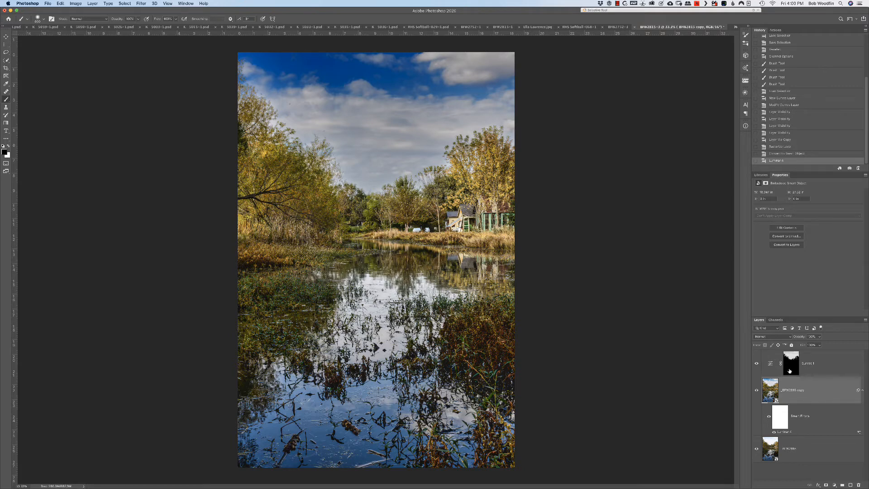
Step: Copy the Curves layer's mask onto the Luminar-filtered layer, compare with the original photo, and lower that layer's opacity
drag(790, 371, 809, 390)
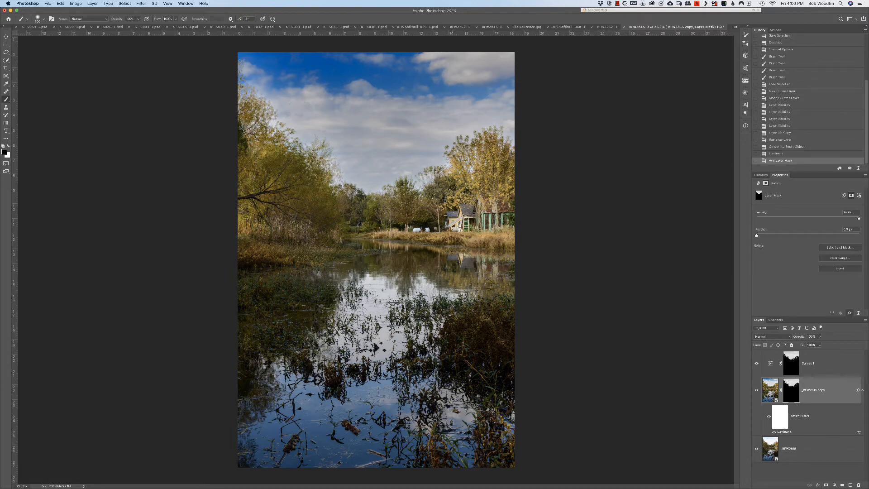
alt+click(756, 450)
alt+click(756, 449)
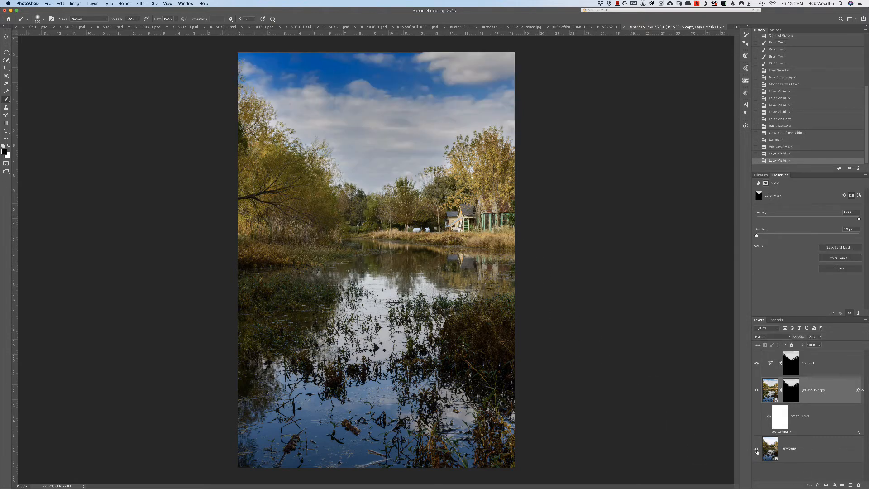
alt+click(756, 449)
alt+click(756, 450)
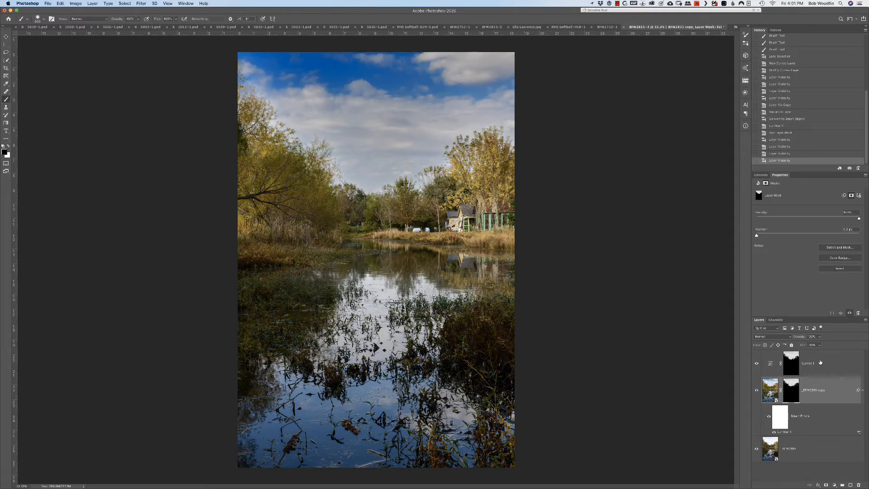
drag(800, 337, 792, 338)
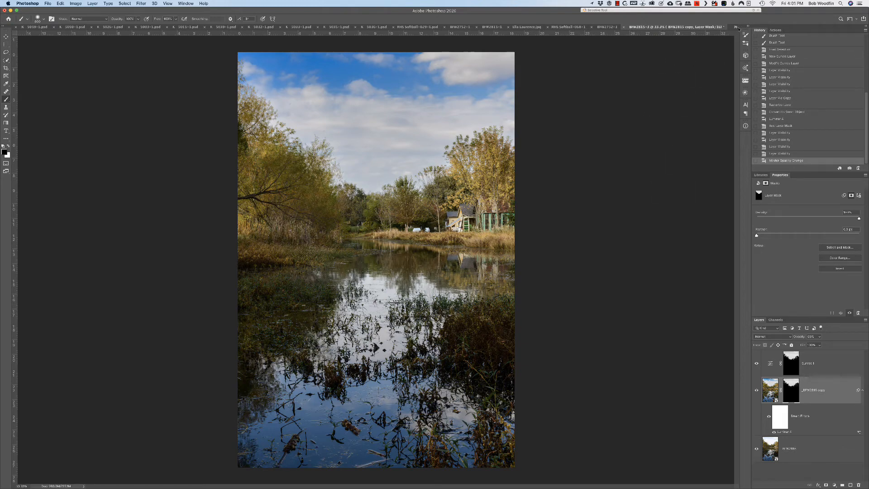
Step: Switch to the _BFW2752-3 document and show its channels and the available actions
click(735, 28)
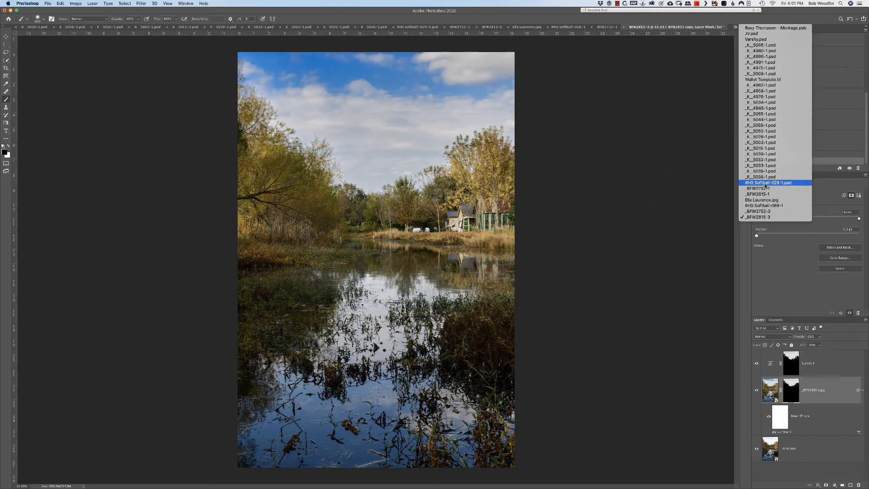
click(759, 211)
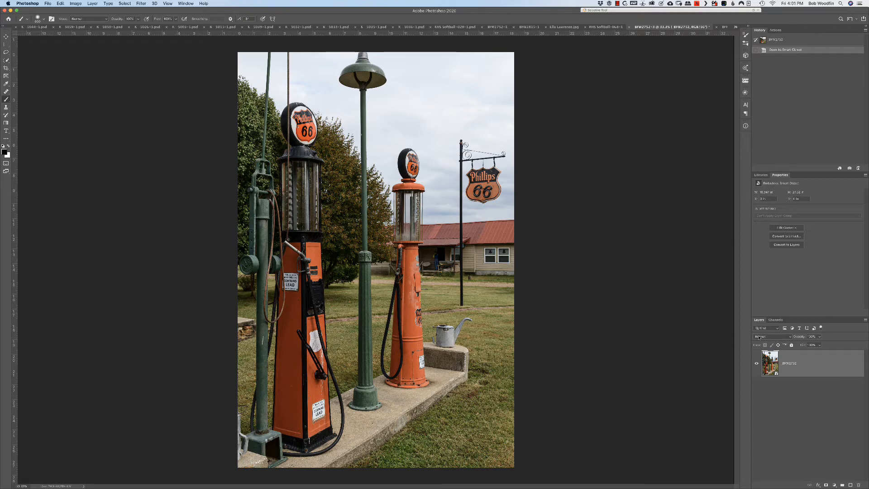
click(776, 320)
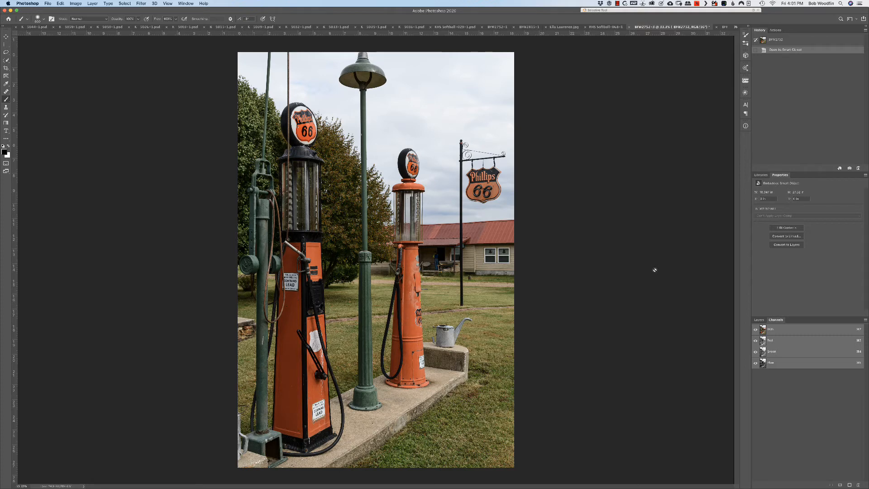
click(776, 31)
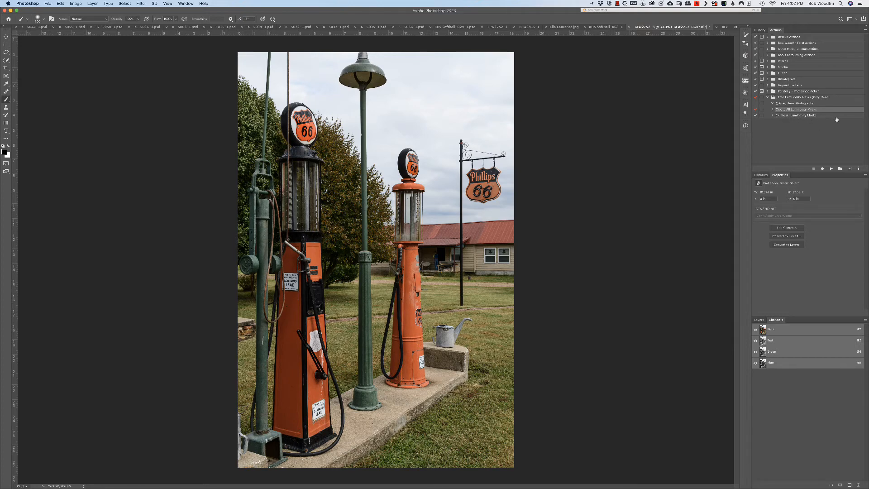
Step: Switch to the _BFW2815-3 document and delete its leftover Lights luminosity channels, keeping the layer masks
click(605, 27)
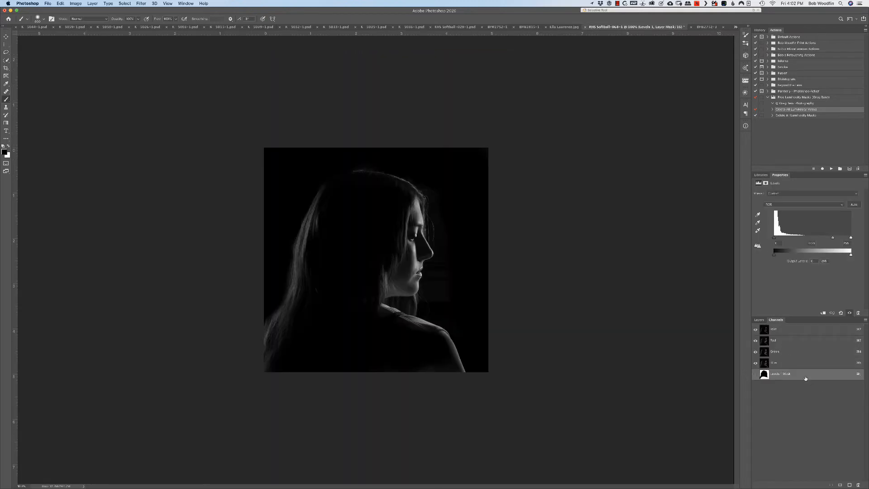
click(735, 27)
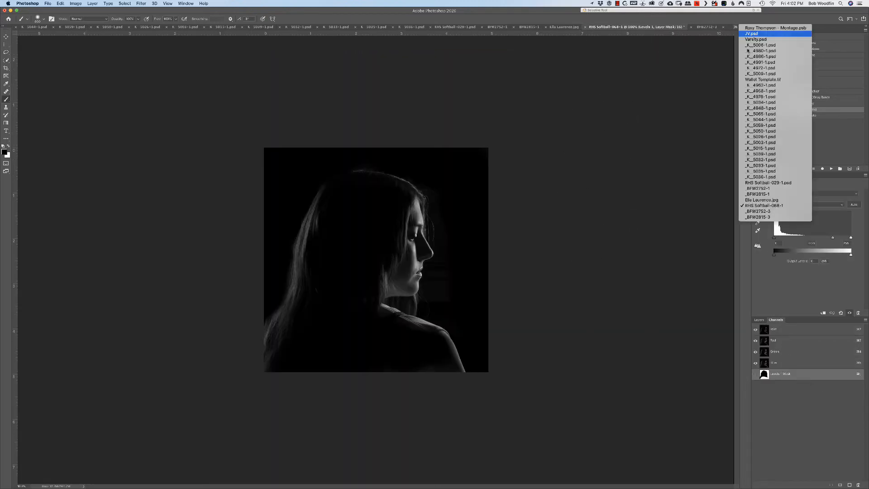
click(759, 217)
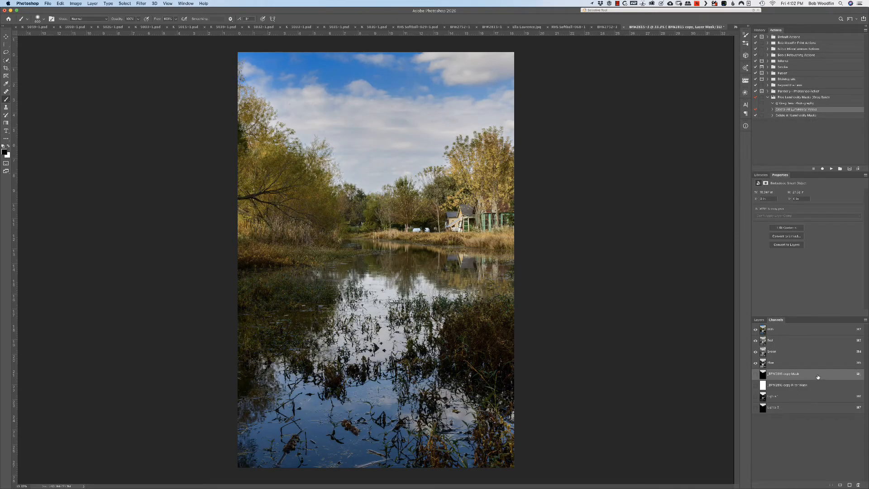
drag(817, 378, 857, 484)
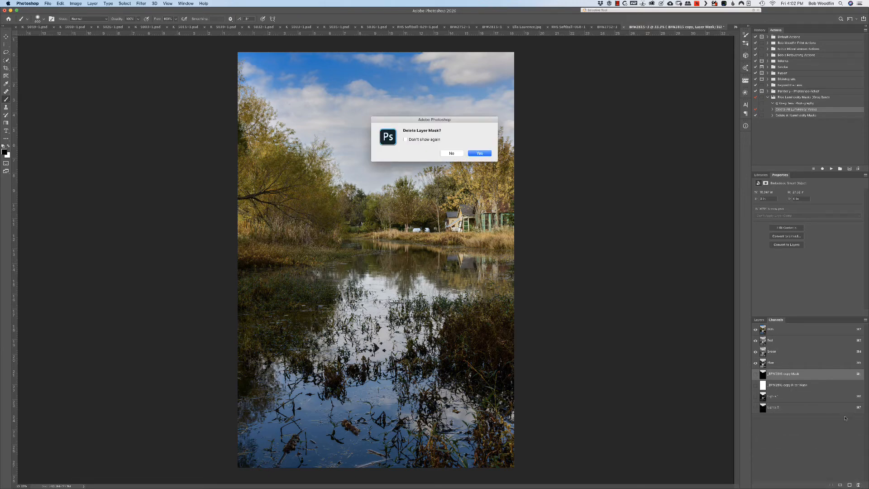
click(451, 156)
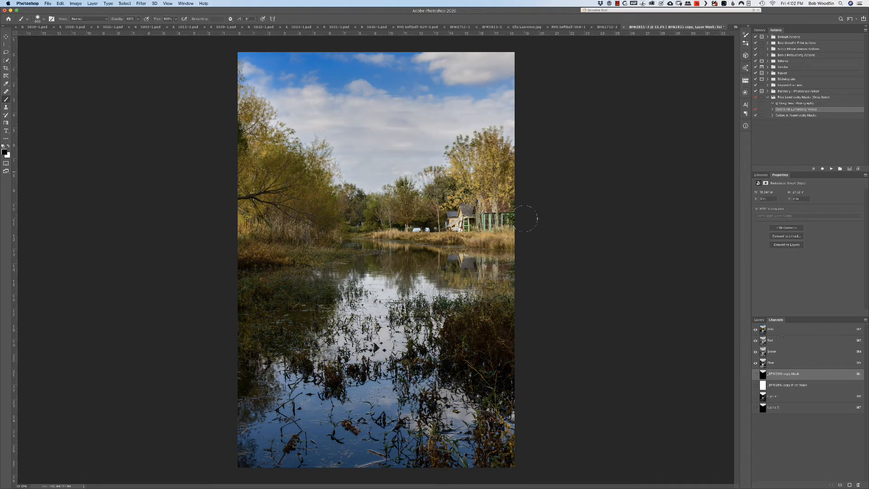
drag(803, 410, 858, 484)
Step: Return to the _BFW2752-3 document and run the Create All Luminosity Masks action
click(735, 26)
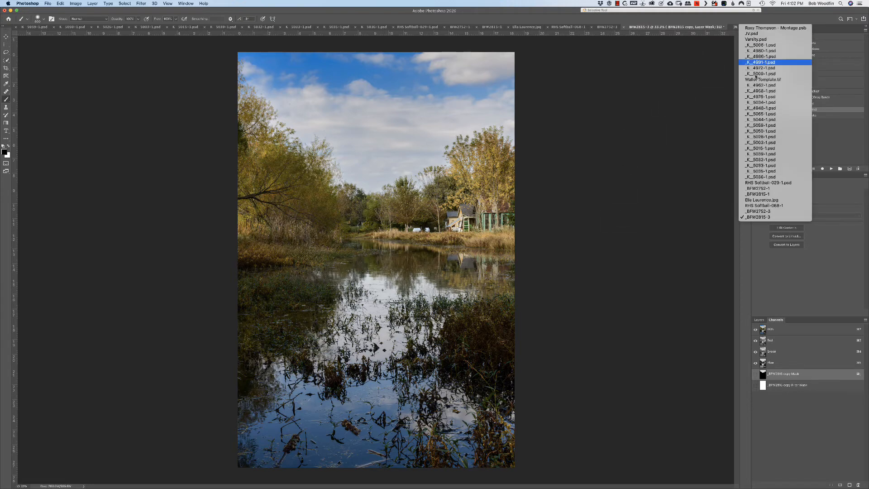
click(759, 211)
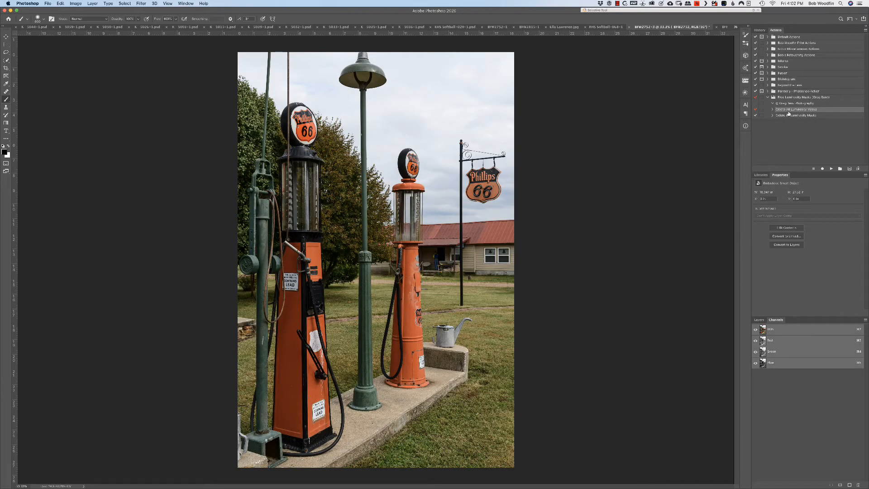
click(830, 168)
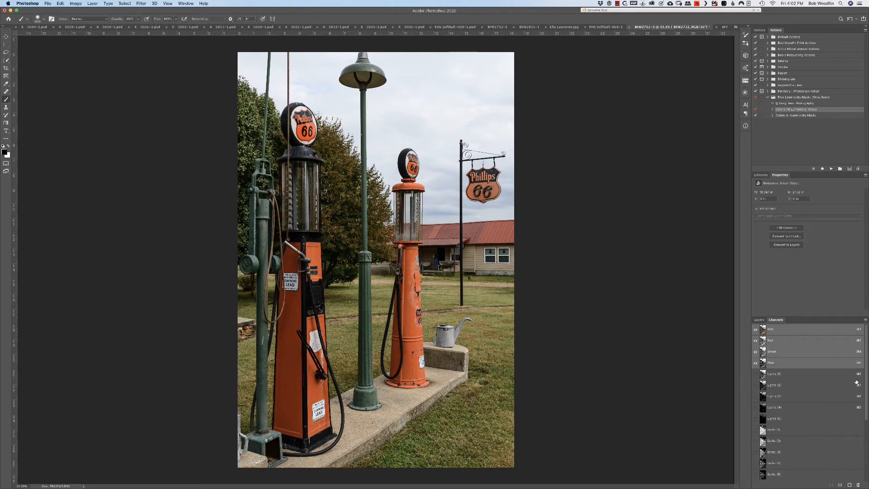
Step: Compare the Lights (2), (3) and (4) channels of the gas pump photo and select Lights (3) as the sky mask
drag(866, 368, 865, 398)
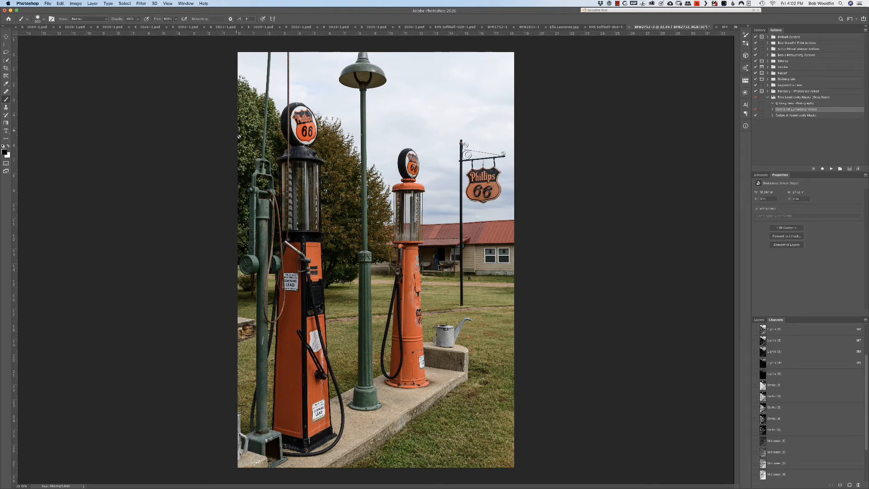
click(773, 352)
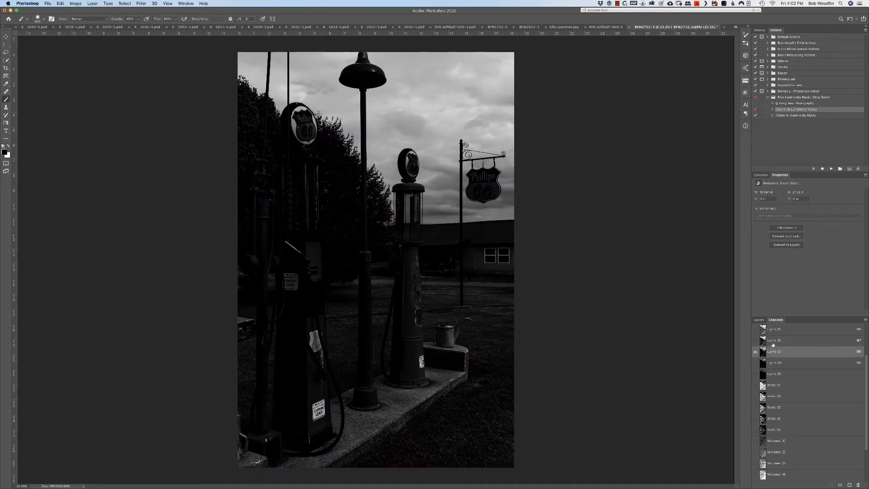
click(772, 340)
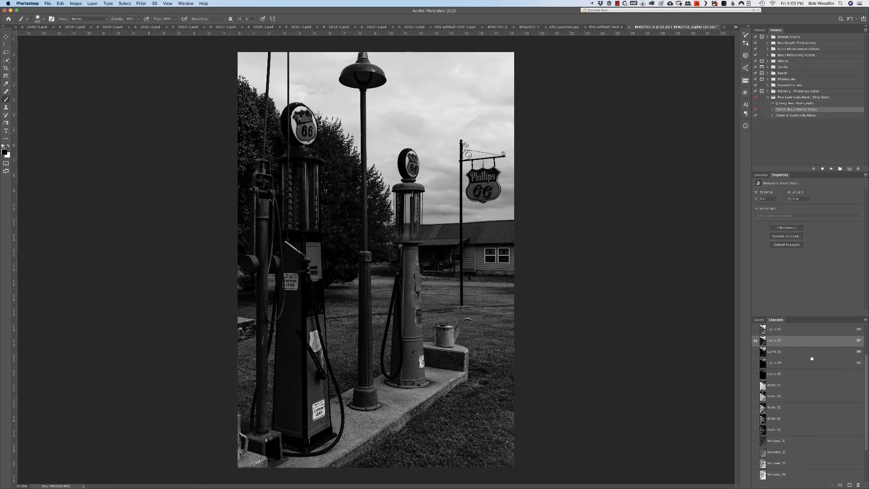
click(776, 353)
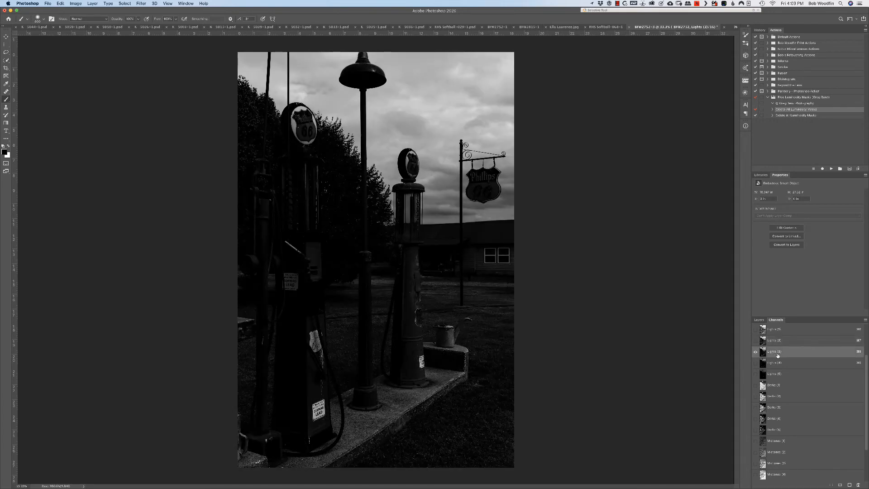
click(779, 363)
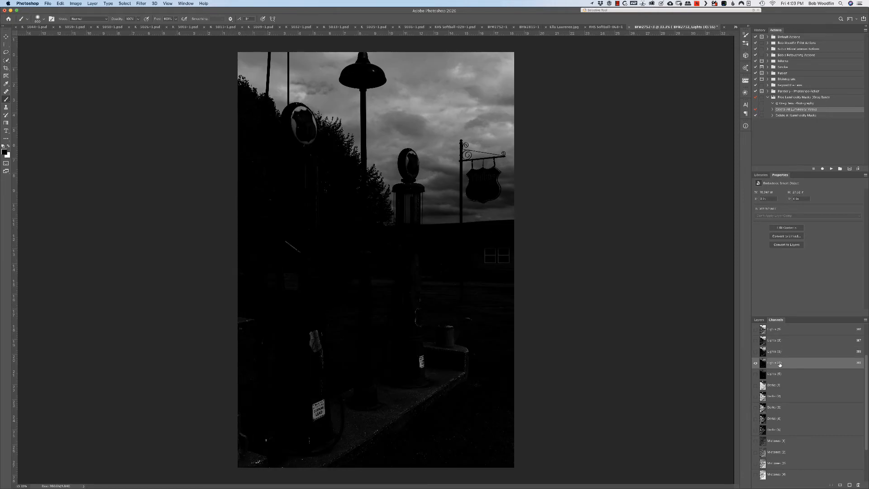
click(781, 355)
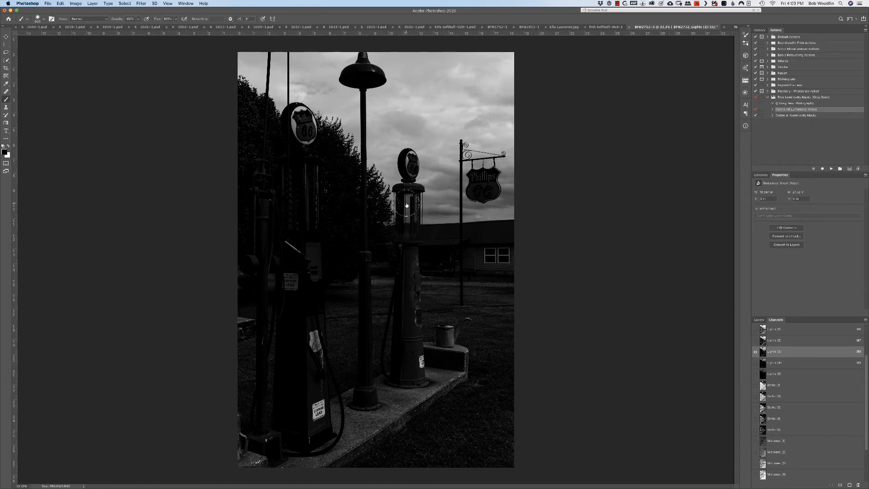
Step: Paint black over the foreground in the Lights (3) channel, covering the ground, house and lower pumps, resizing the brush as needed
drag(407, 205, 413, 220)
key(bracketright)
key(bracketright)
key(bracketright)
key(bracketright)
key(bracketright)
key(bracketright)
key(bracketright)
key(bracketright)
key(bracketright)
mouse_move(306, 222)
mouse_down()
mouse_move(310, 256)
mouse_move(266, 283)
mouse_move(313, 307)
mouse_move(234, 327)
mouse_move(339, 374)
mouse_move(315, 441)
mouse_move(337, 444)
mouse_move(419, 412)
mouse_move(527, 419)
mouse_move(455, 465)
mouse_move(557, 429)
mouse_move(444, 351)
mouse_move(523, 306)
mouse_move(501, 284)
mouse_move(511, 265)
mouse_move(364, 295)
mouse_up()
key(bracketleft)
key(bracketleft)
key(bracketleft)
key(bracketleft)
key(bracketleft)
key(bracketleft)
mouse_move(273, 187)
mouse_down()
mouse_move(271, 261)
mouse_move(272, 253)
mouse_up()
mouse_move(250, 176)
mouse_down()
mouse_move(247, 234)
mouse_move(255, 249)
mouse_move(270, 252)
mouse_move(281, 248)
mouse_move(270, 236)
mouse_move(269, 200)
mouse_move(281, 165)
mouse_move(250, 256)
mouse_move(260, 286)
mouse_move(275, 264)
mouse_move(298, 259)
mouse_move(296, 209)
mouse_up()
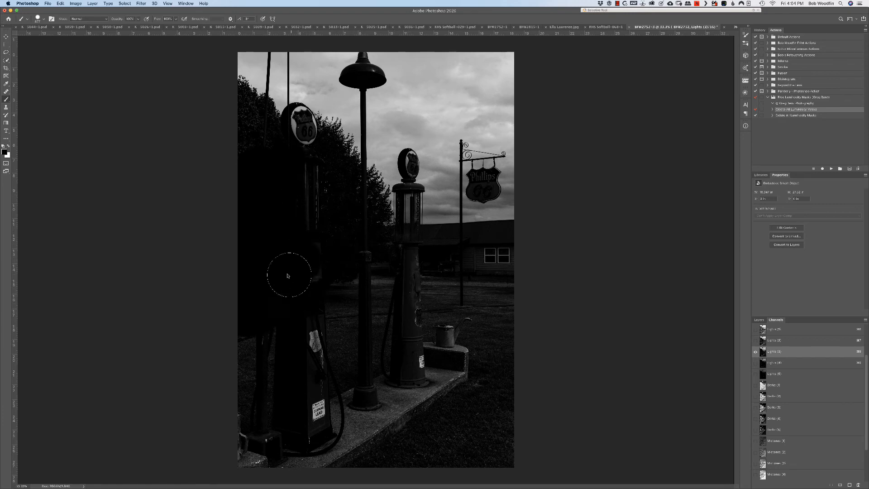
mouse_move(303, 278)
mouse_down()
mouse_move(418, 283)
mouse_move(409, 277)
mouse_move(433, 268)
mouse_move(412, 260)
mouse_move(378, 270)
mouse_move(370, 286)
mouse_move(419, 309)
mouse_move(347, 324)
mouse_move(314, 344)
mouse_move(332, 379)
mouse_move(235, 342)
mouse_move(308, 359)
mouse_move(192, 420)
mouse_move(242, 432)
mouse_move(224, 463)
mouse_move(571, 457)
mouse_move(431, 450)
mouse_move(559, 423)
mouse_move(423, 393)
mouse_move(518, 368)
mouse_move(397, 421)
mouse_move(293, 420)
mouse_move(363, 395)
mouse_move(539, 378)
mouse_move(461, 360)
mouse_move(520, 315)
mouse_move(479, 280)
mouse_move(511, 257)
mouse_move(417, 263)
mouse_move(520, 257)
mouse_move(399, 257)
mouse_move(512, 251)
mouse_move(344, 259)
mouse_move(306, 276)
mouse_up()
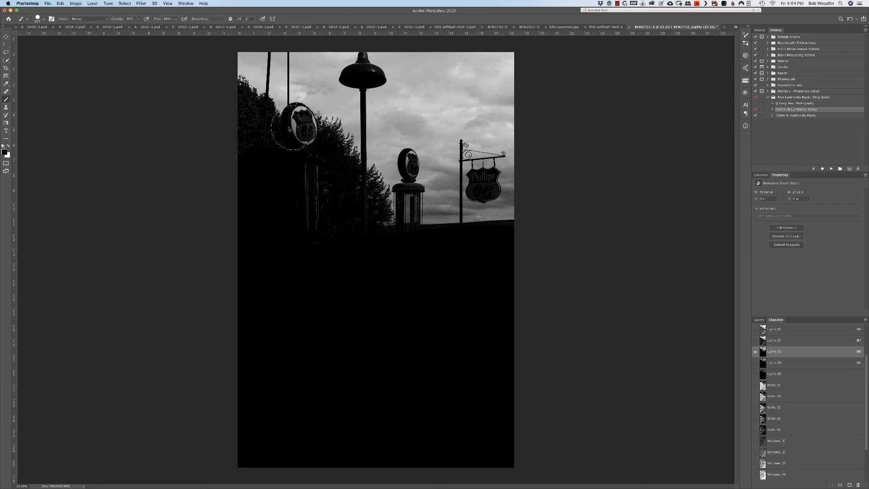
Step: Paint the large pump's round Phillips 66 globe black in the Lights (3) channel with a smaller brush
key(bracketleft)
key(bracketleft)
key(bracketleft)
key(bracketleft)
key(bracketleft)
key(bracketleft)
key(bracketleft)
key(bracketleft)
drag(300, 112, 302, 114)
mouse_move(302, 112)
mouse_down()
mouse_move(313, 130)
mouse_move(308, 141)
mouse_move(300, 143)
mouse_move(294, 117)
mouse_move(301, 129)
mouse_up()
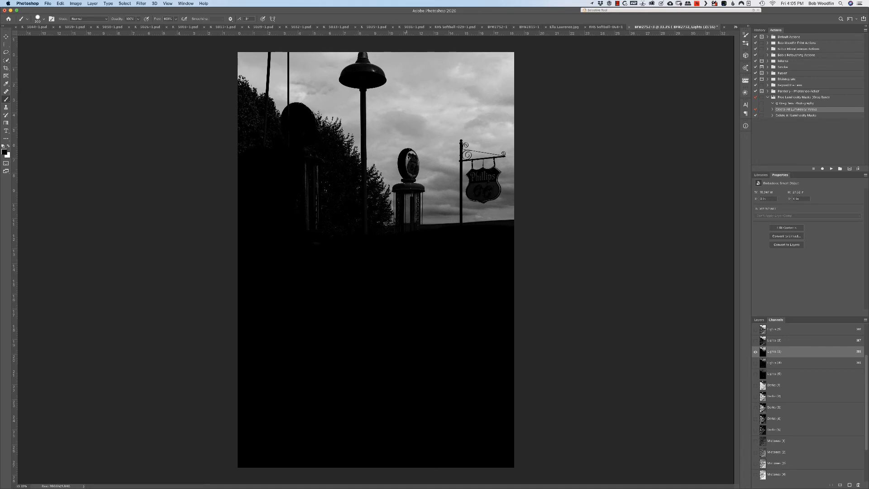
Step: Paint out the smaller pump's globe, undoing the first stroke, and darken the lettering on the hanging Phillips 66 sign
mouse_move(407, 157)
mouse_down()
mouse_move(409, 170)
mouse_move(406, 163)
mouse_move(399, 172)
mouse_up()
key(super+z)
mouse_move(410, 160)
mouse_down()
mouse_move(412, 175)
mouse_move(422, 168)
mouse_up()
mouse_move(479, 191)
mouse_down()
mouse_move(491, 181)
mouse_move(476, 179)
mouse_up()
Step: Load the Lights (3) channel as a selection, show the RGB composite without the mask overlay, and return to the layers
super+click(762, 354)
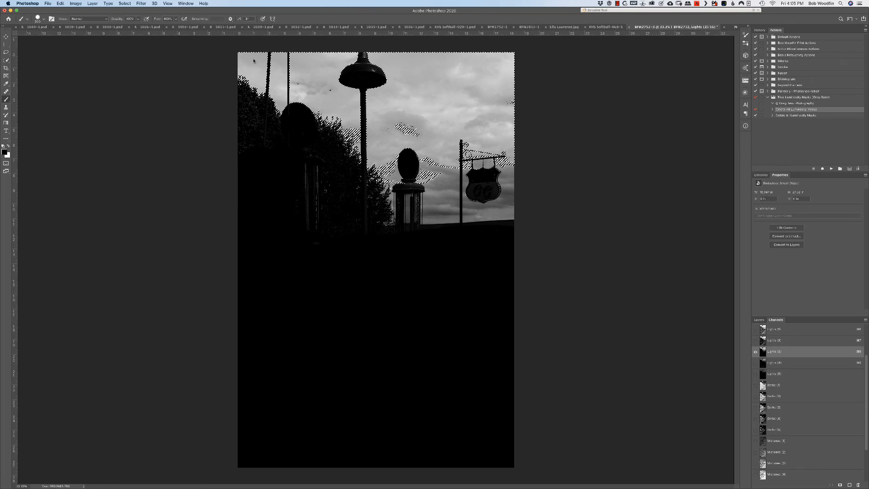
scroll(787, 368, up, 3)
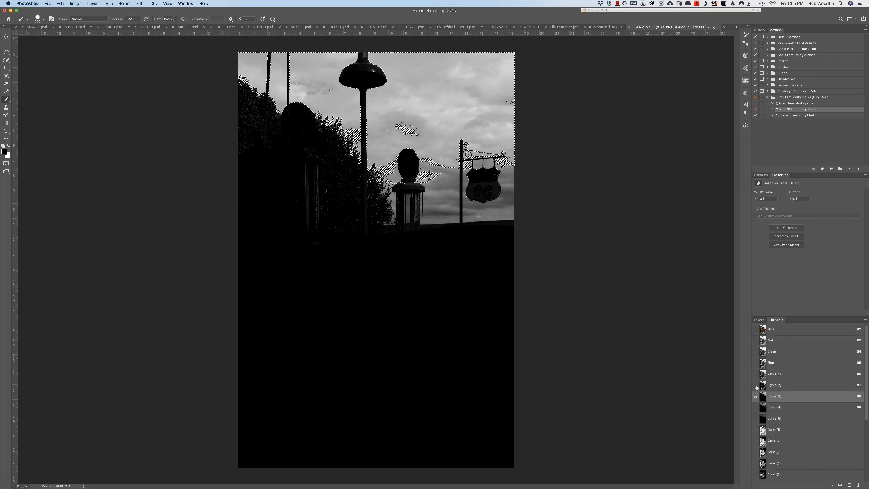
click(755, 329)
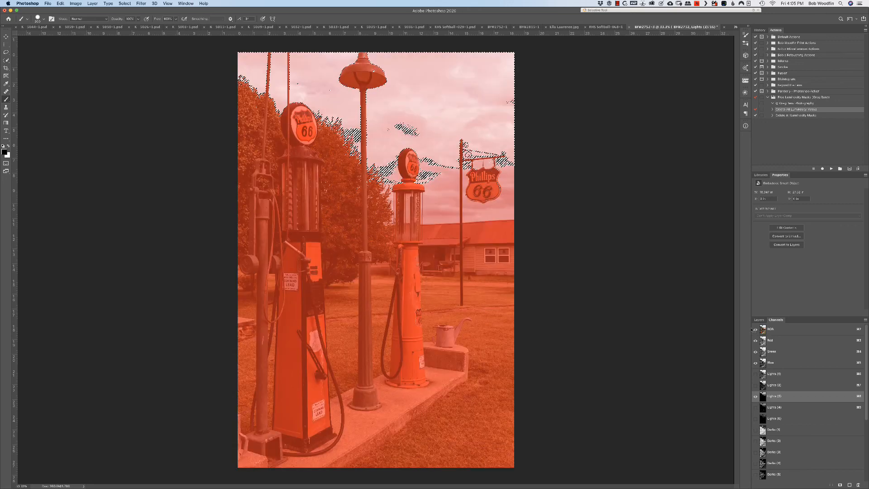
click(754, 396)
click(759, 320)
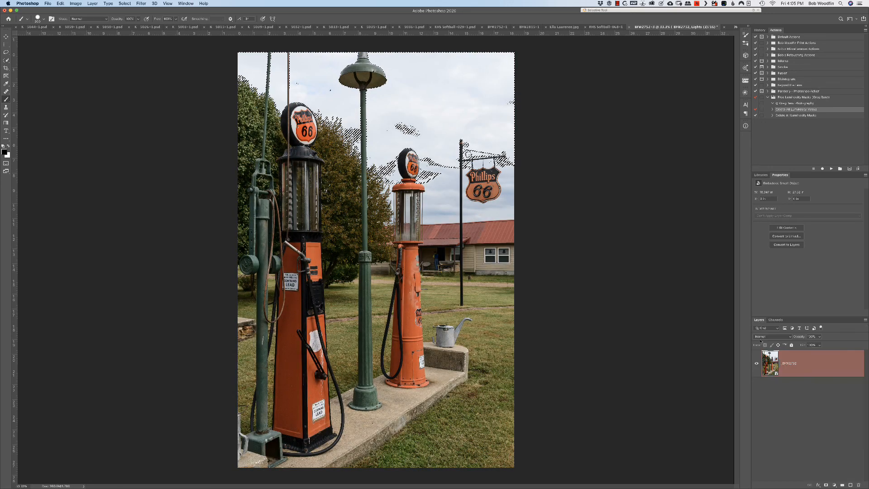
Step: Add a Curves adjustment layer masked by the selection and pull the highlight end of the curve down to darken the sky
click(834, 485)
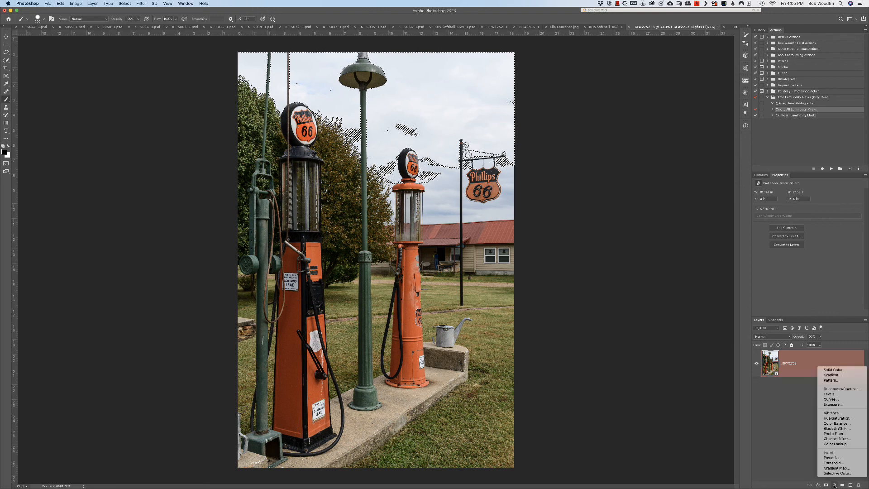
click(841, 399)
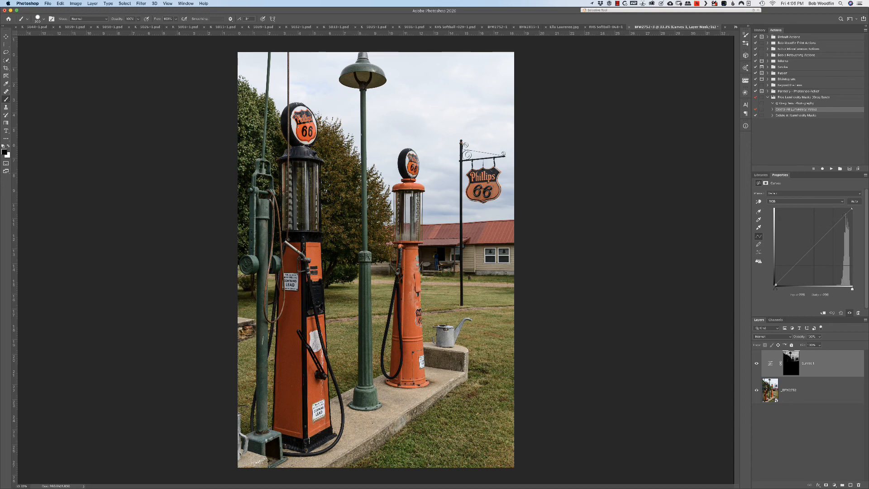
drag(843, 216, 844, 230)
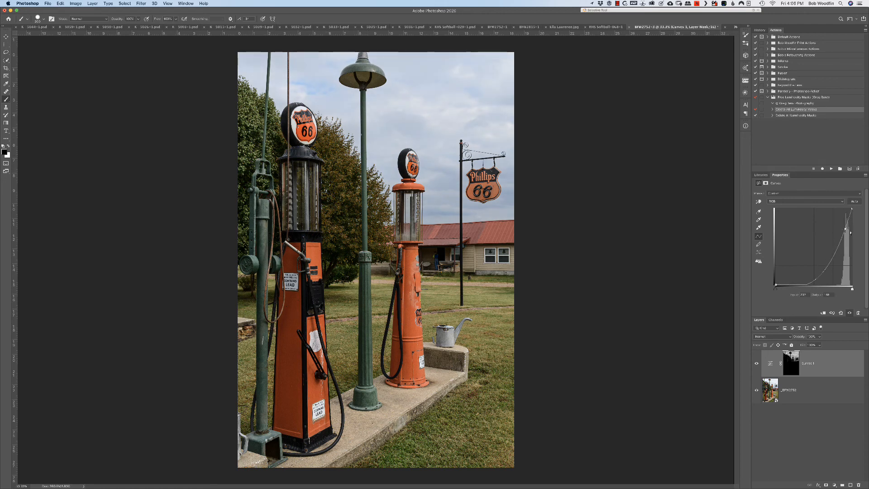
drag(845, 230, 846, 236)
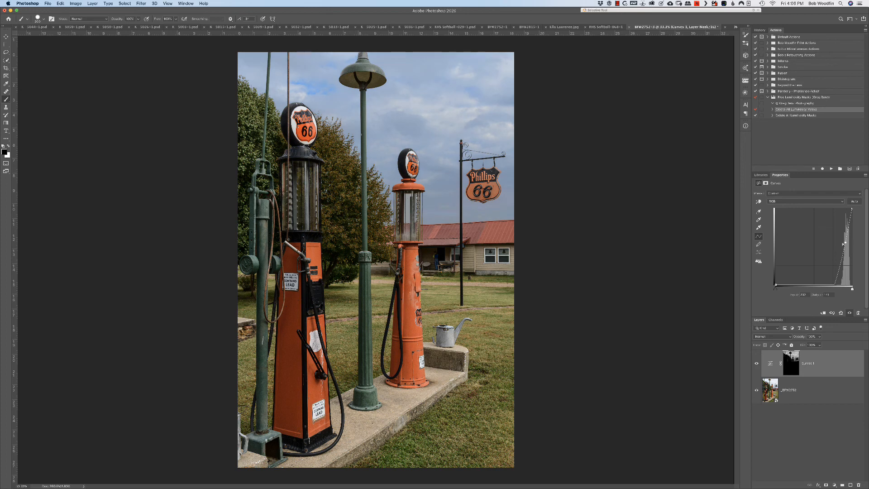
Step: Lower the Curves layer's opacity to soften the sky effect and compare the photo with and without the adjustment
drag(800, 338, 798, 338)
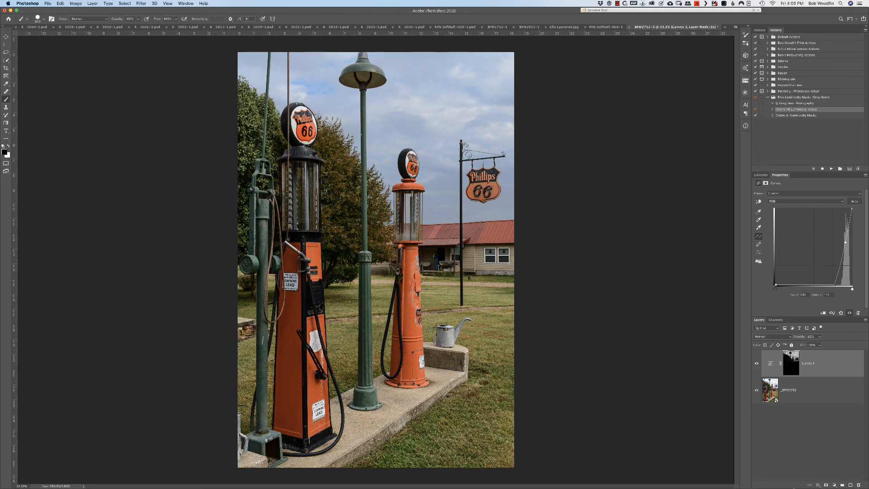
click(756, 363)
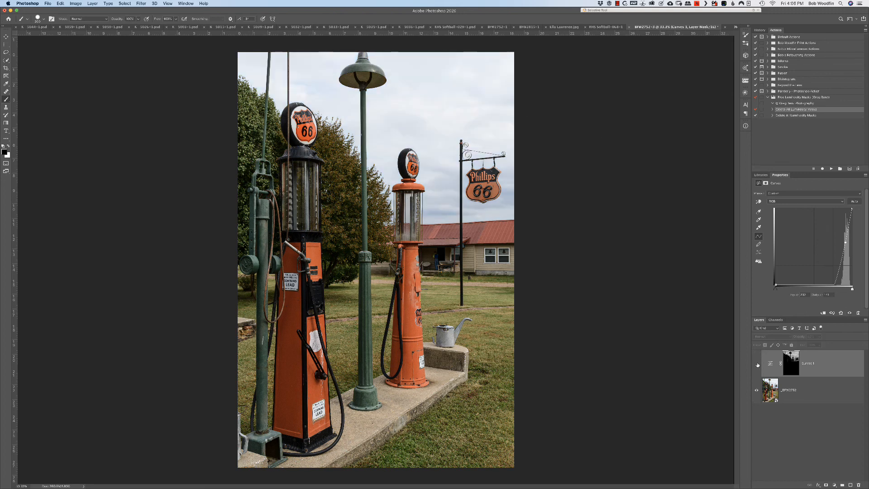
click(756, 364)
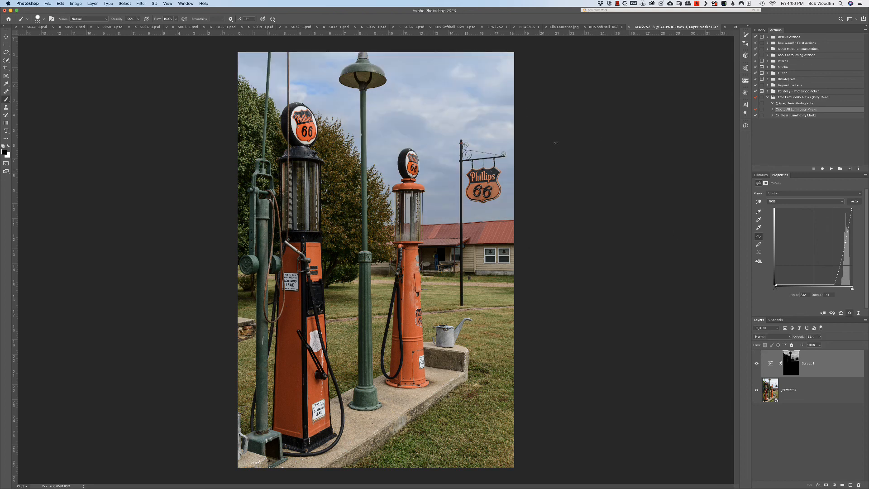